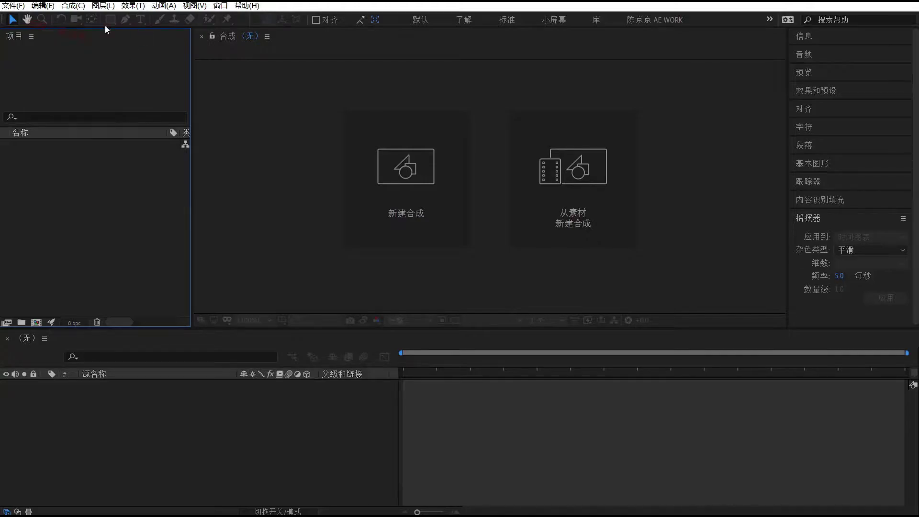
Start a new composition and set its preset to custom
left_click(72, 6)
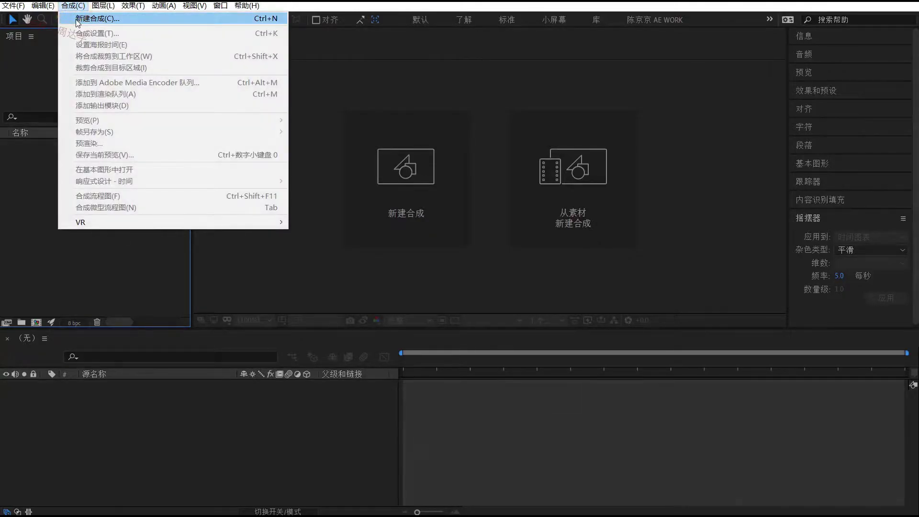
left_click(299, 255)
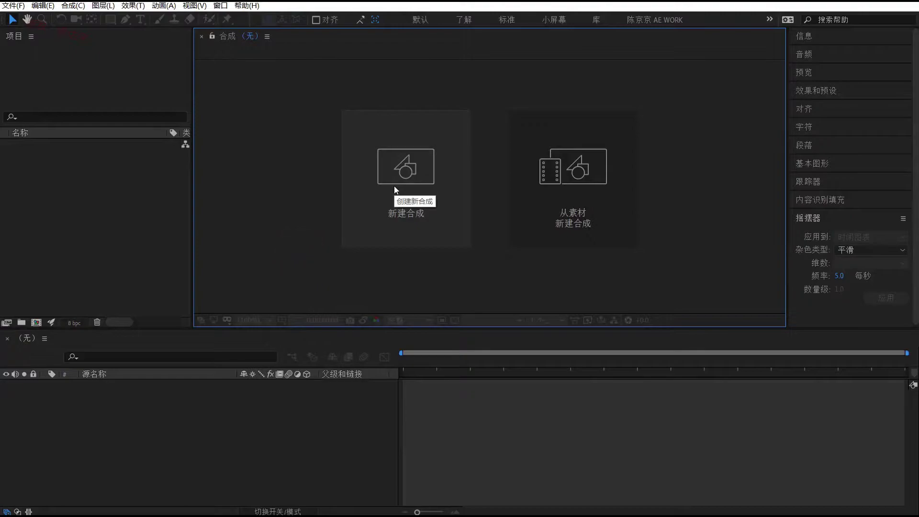
left_click(394, 185)
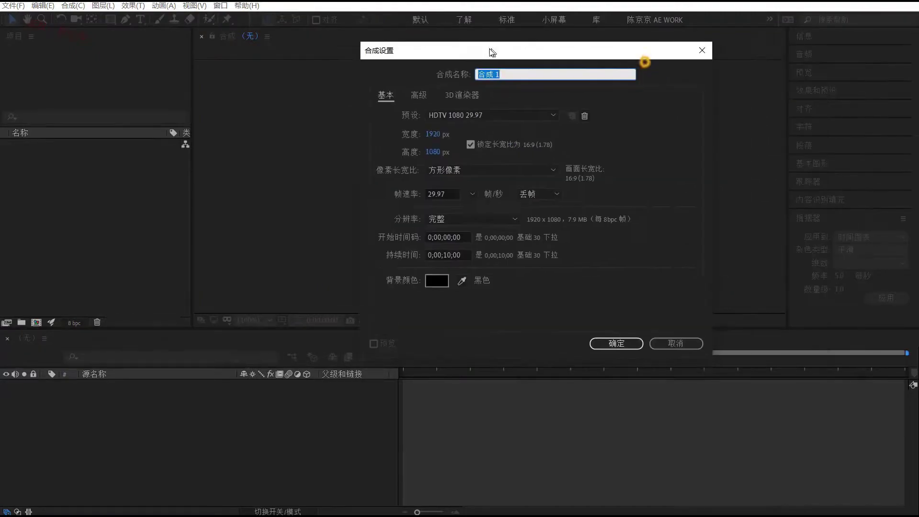
left_click(449, 117)
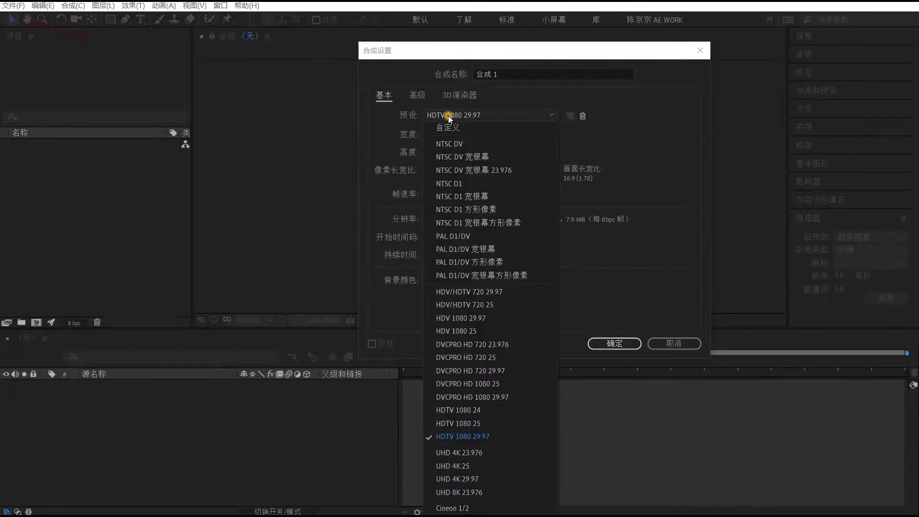
left_click(449, 121)
left_click(452, 116)
left_click(449, 127)
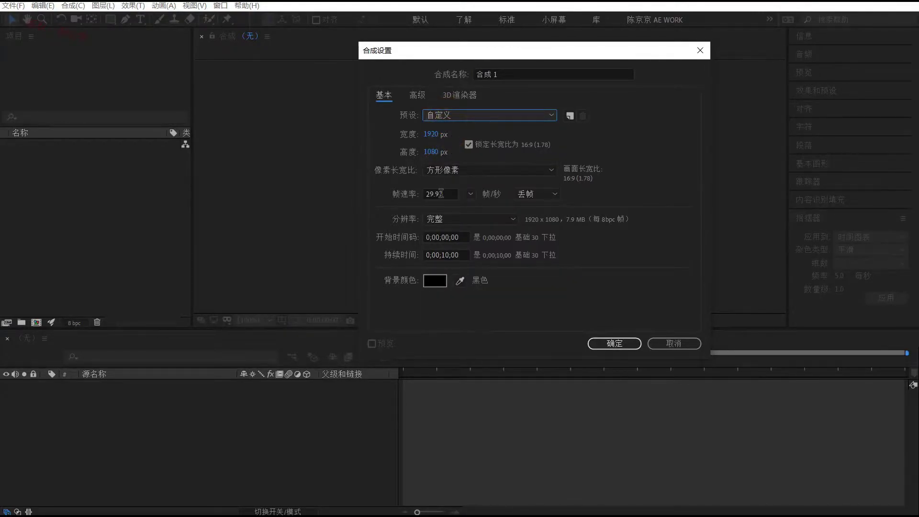
Set the frame rate to 23.976 fps, keep the 10-second duration, and confirm
left_click(471, 194)
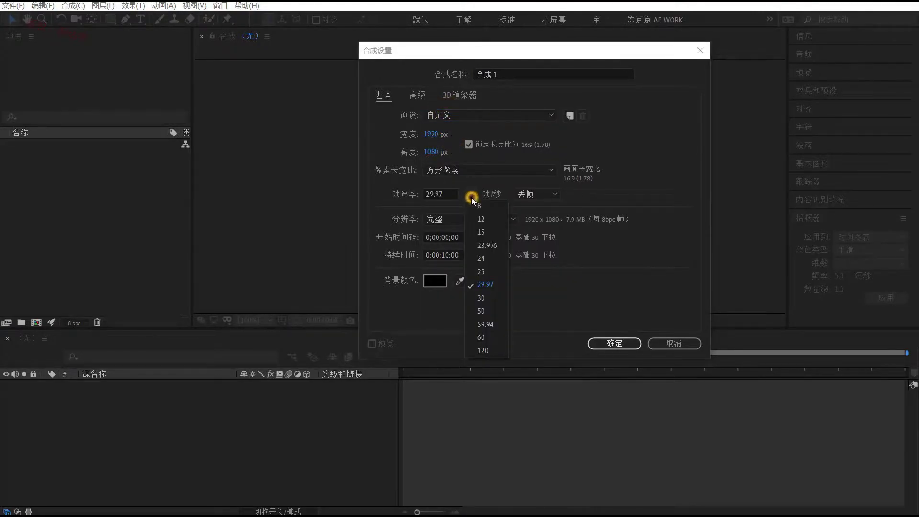
left_click(471, 248)
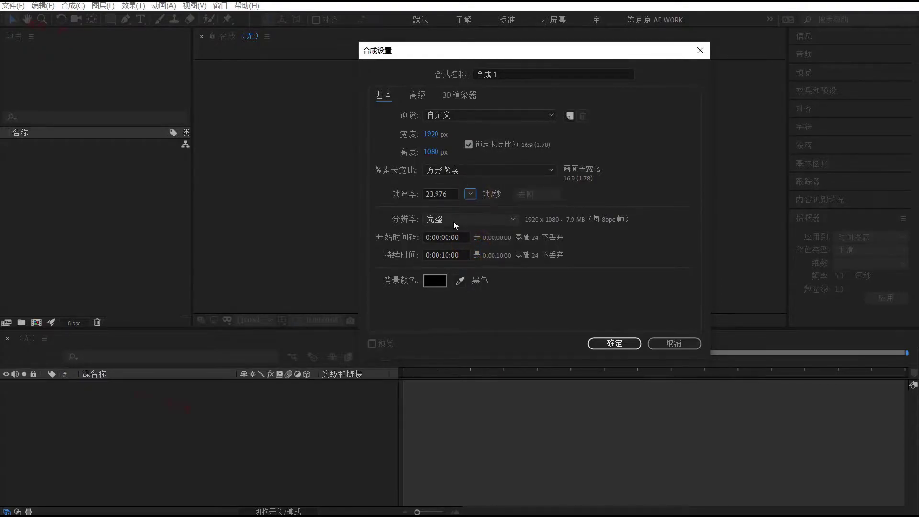
left_click(445, 255)
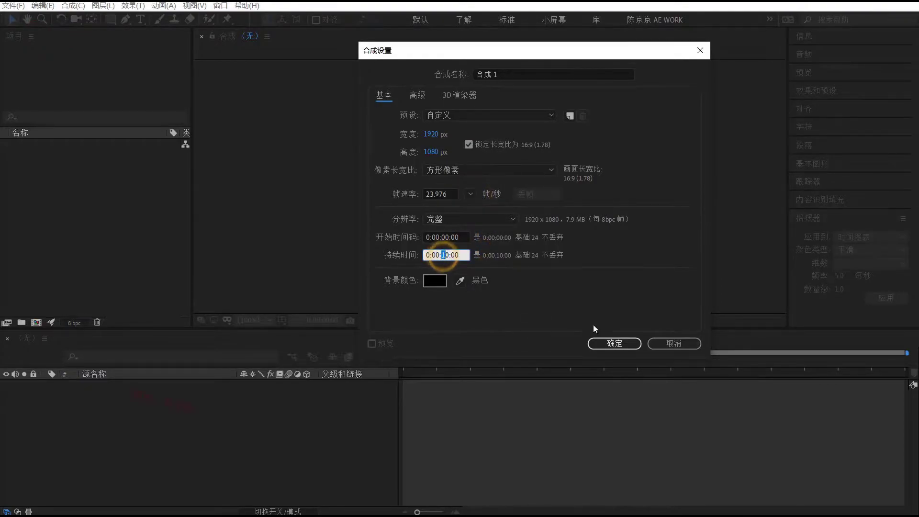
left_click(611, 345)
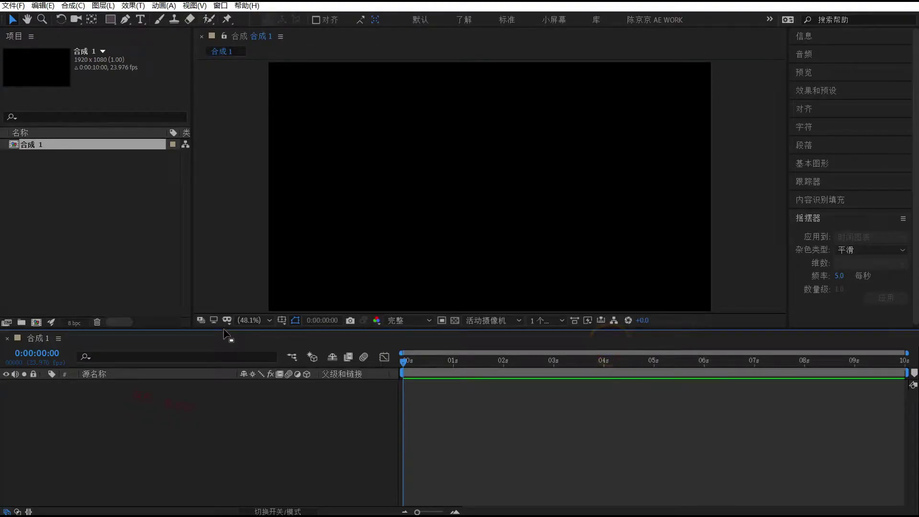
Enlarge the viewer, then add a text layer via the timeline's 新建 > 文本 menu
left_click_drag(225, 329, 234, 384)
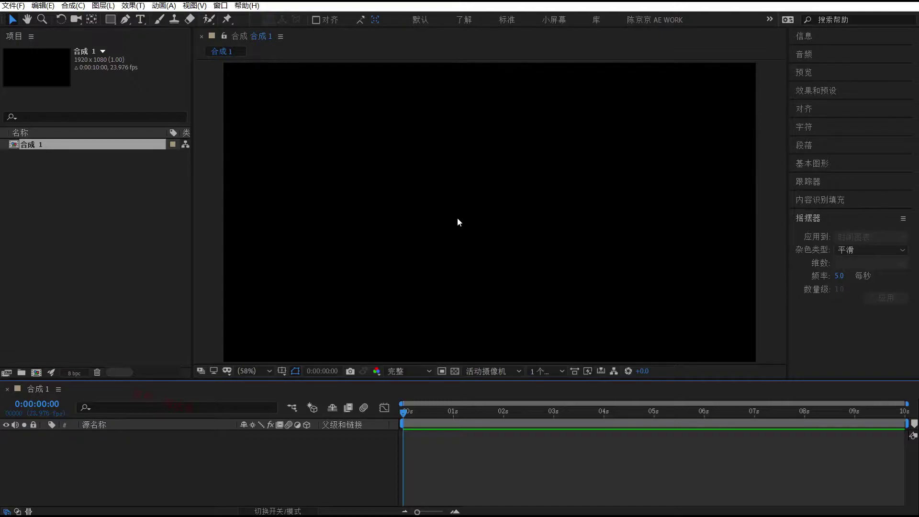
right_click(147, 459)
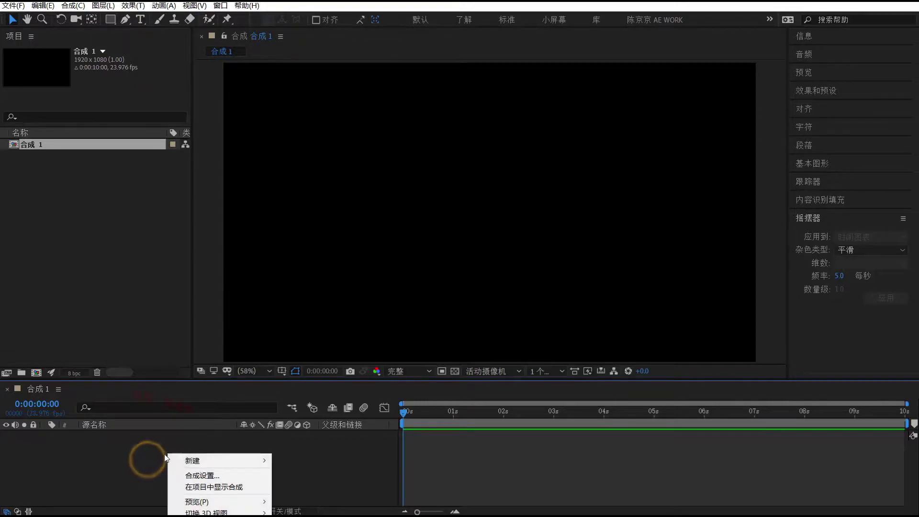
left_click(148, 452)
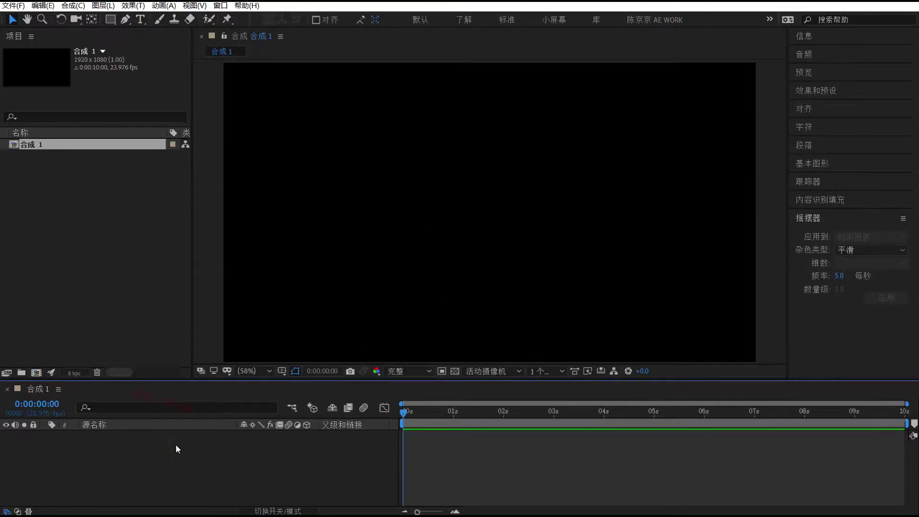
right_click(176, 445)
mouse_move(190, 451)
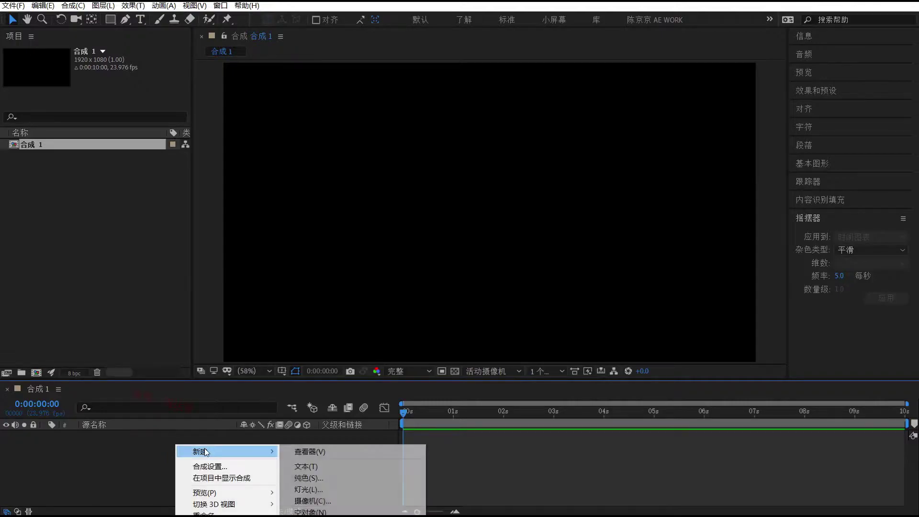
left_click(314, 465)
Type 'After Effects 动画属性' as the title and drag it toward the frame centre
type("After Effects 动画属性")
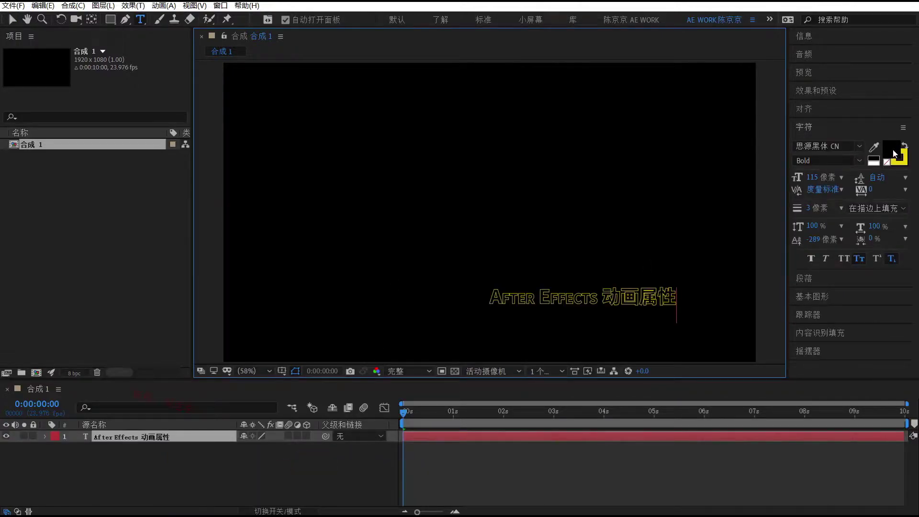
left_click(888, 162)
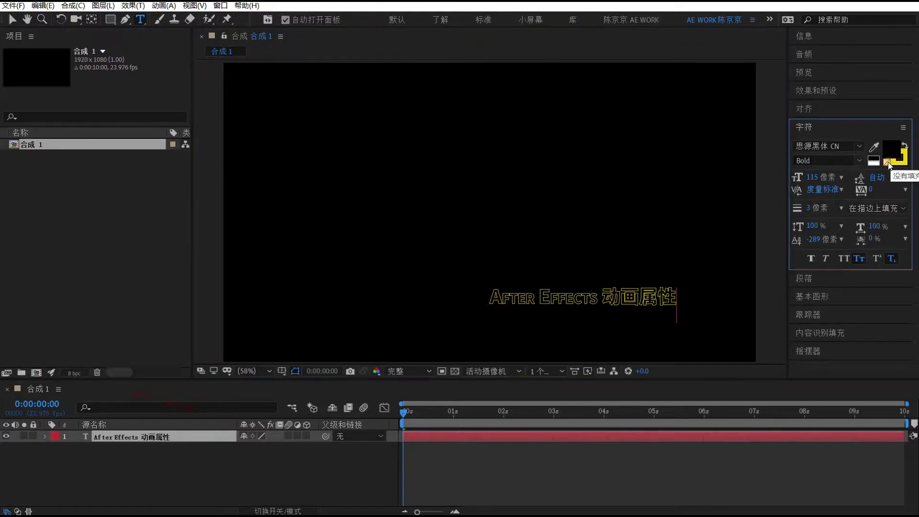
left_click(887, 164)
left_click(898, 162)
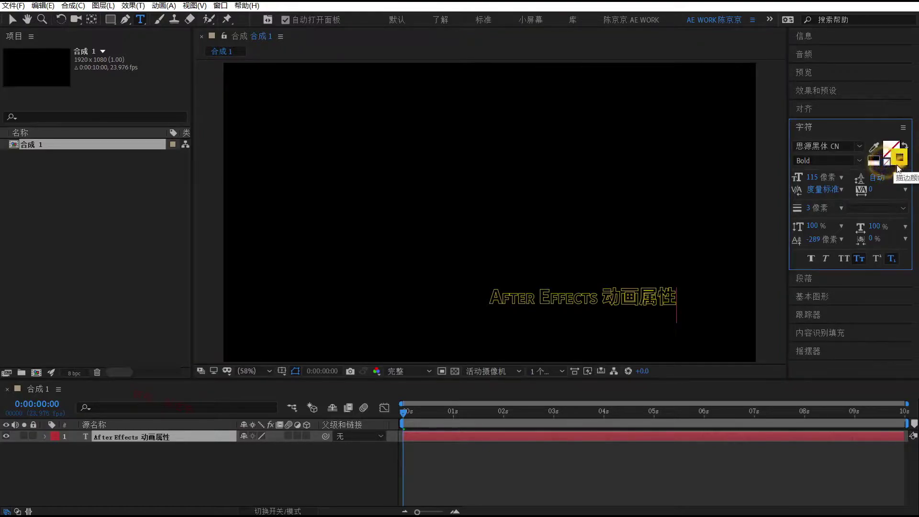
left_click(895, 160)
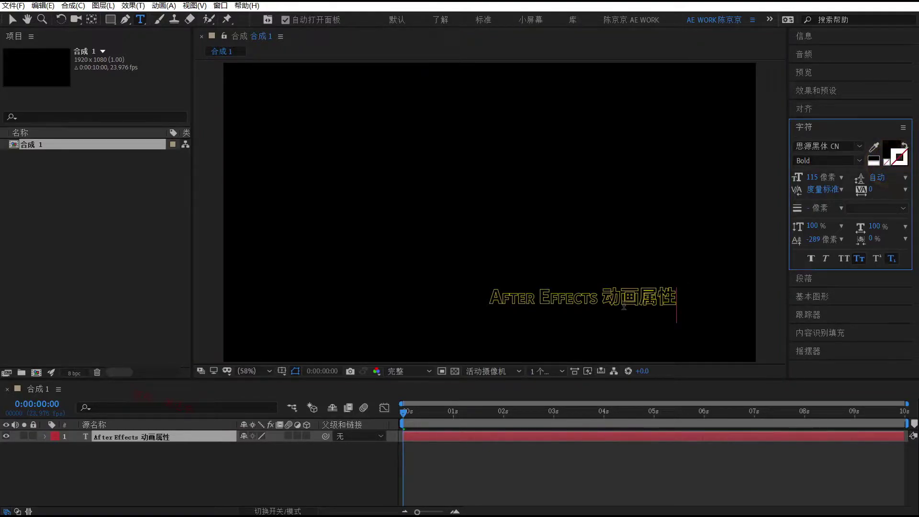
left_click(12, 19)
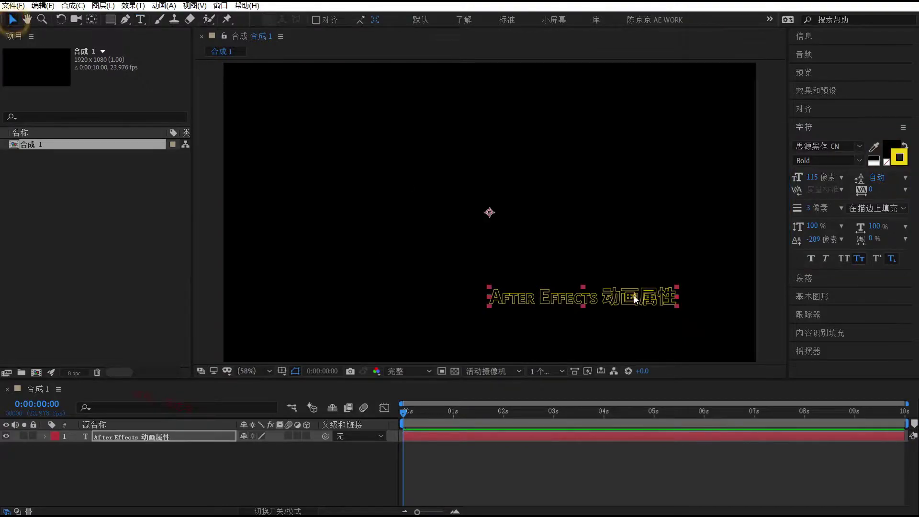
left_click_drag(634, 296, 526, 193)
Remove the title's yellow outline and set its fill colour to white FFFFFF
left_click(886, 163)
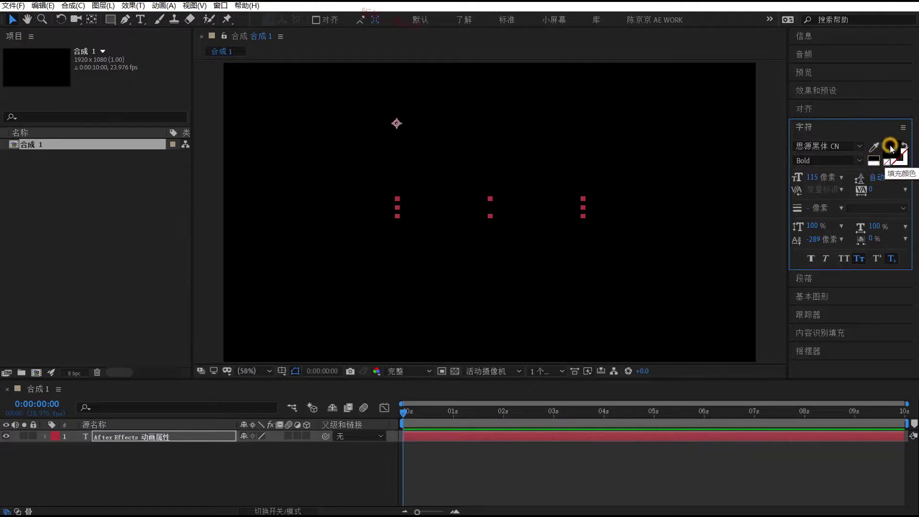
left_click(891, 153)
left_click_drag(480, 238, 425, 194)
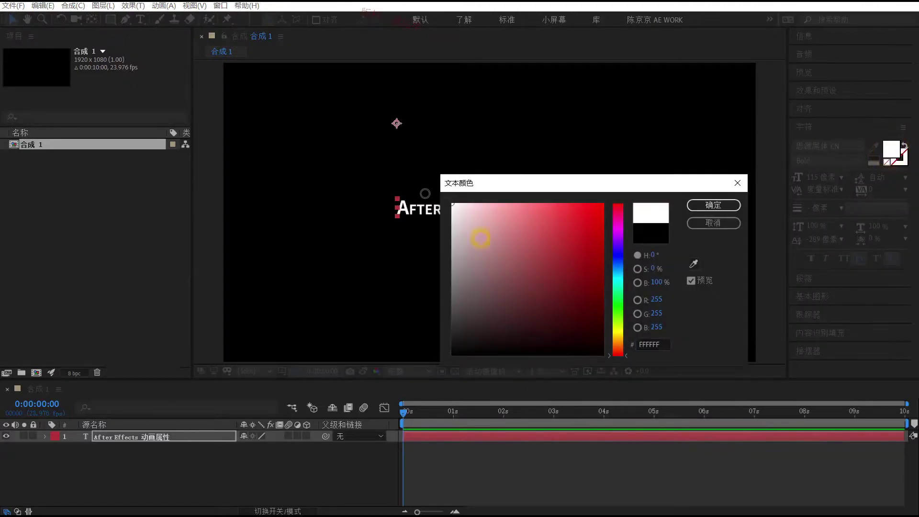
left_click(705, 205)
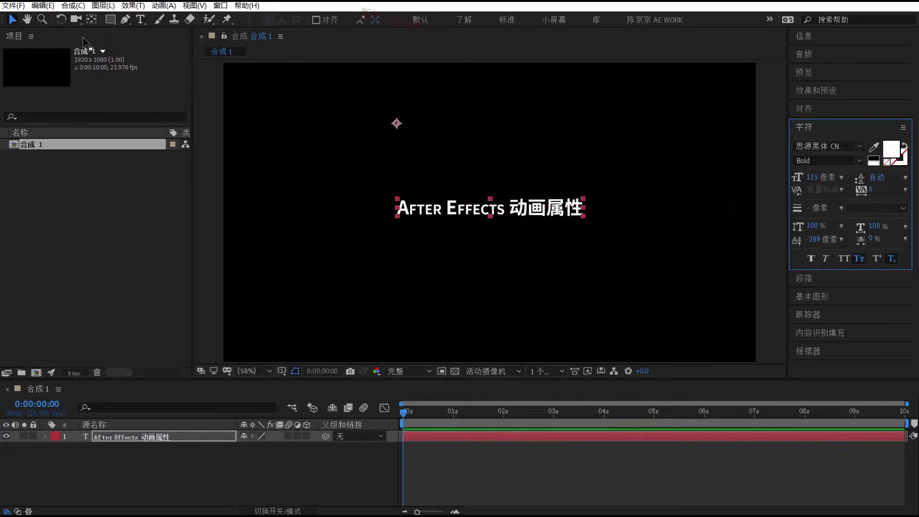
left_click(137, 437)
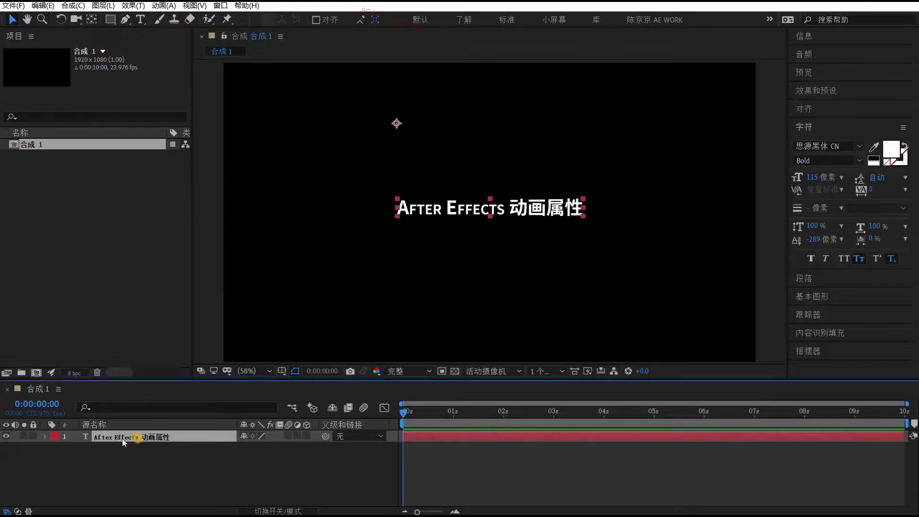
Reveal the title's transform properties, enlarge the font to 179 px and reposition the text
left_click(45, 436)
left_click(57, 448)
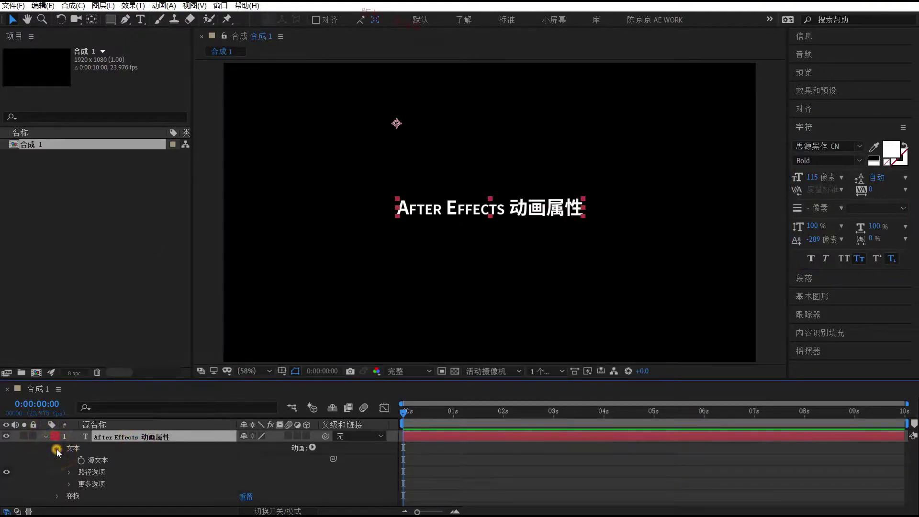
left_click(56, 449)
left_click(56, 460)
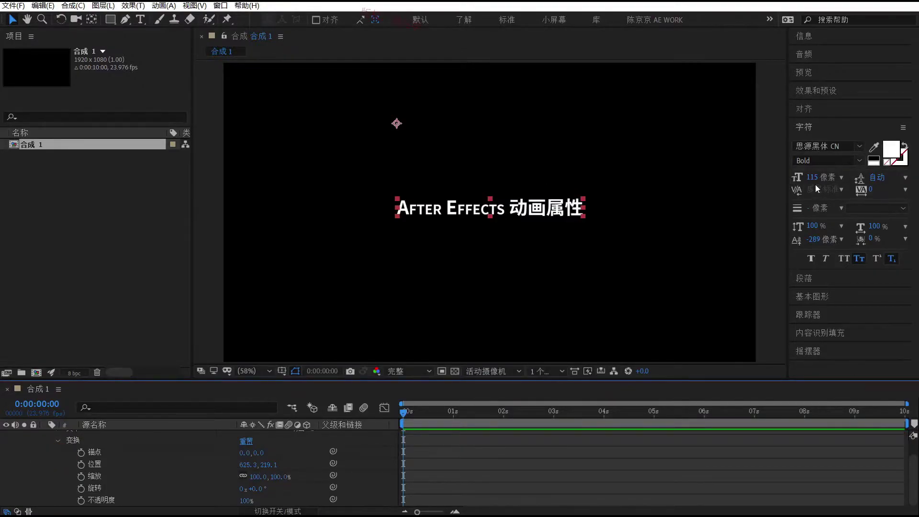
left_click_drag(812, 177, 860, 178)
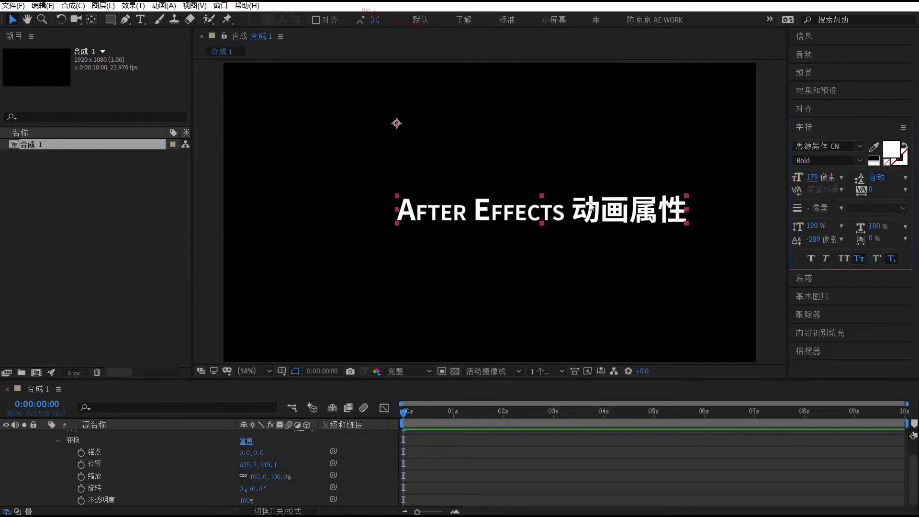
mouse_move(589, 206)
left_mouse_down()
mouse_move(547, 214)
mouse_move(566, 219)
left_mouse_up()
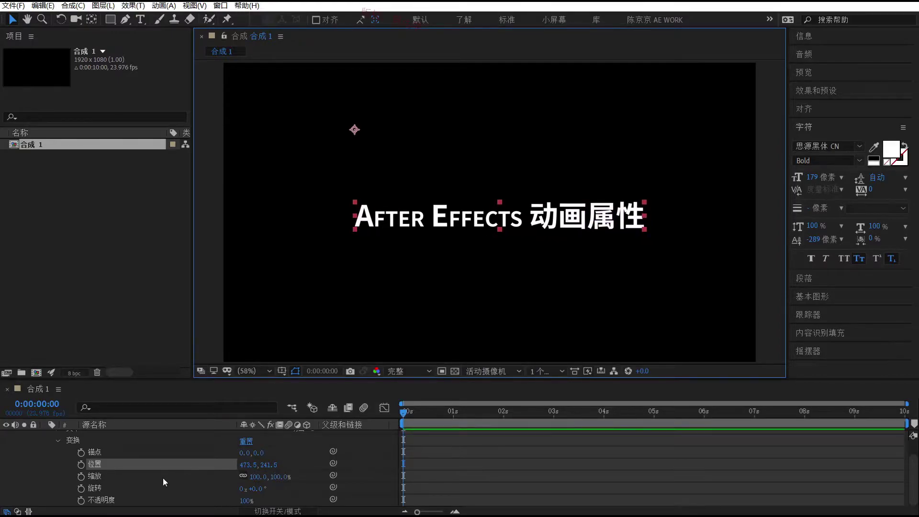
Inspect the Anchor Point and Opacity properties, then collapse the title layer
left_click(102, 453)
left_click(98, 500)
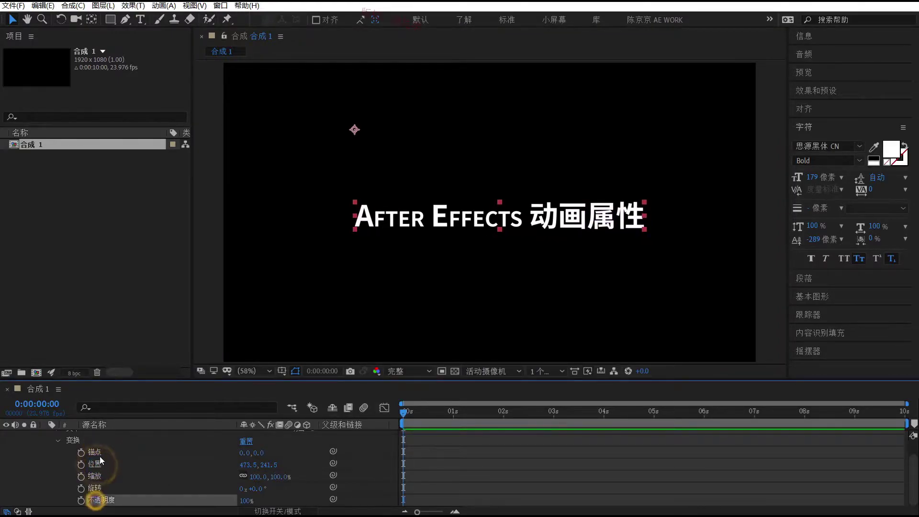
left_click(98, 452)
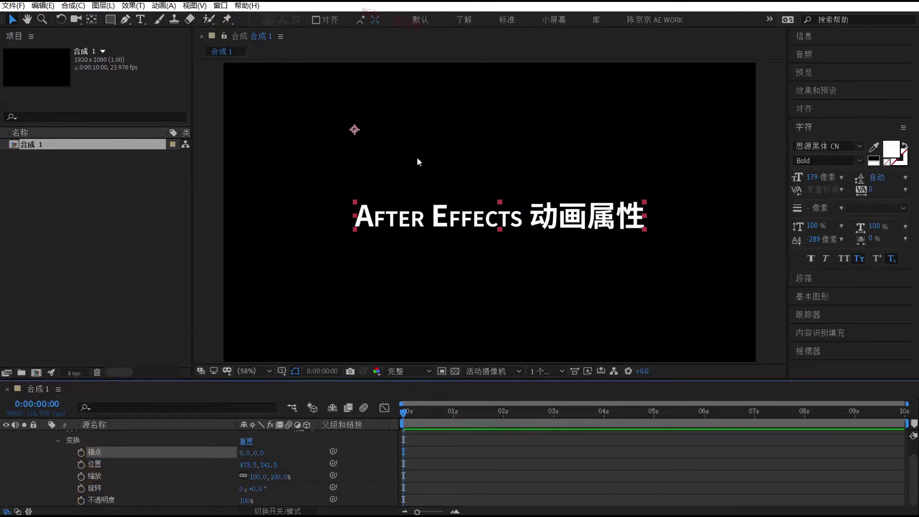
left_click(96, 203)
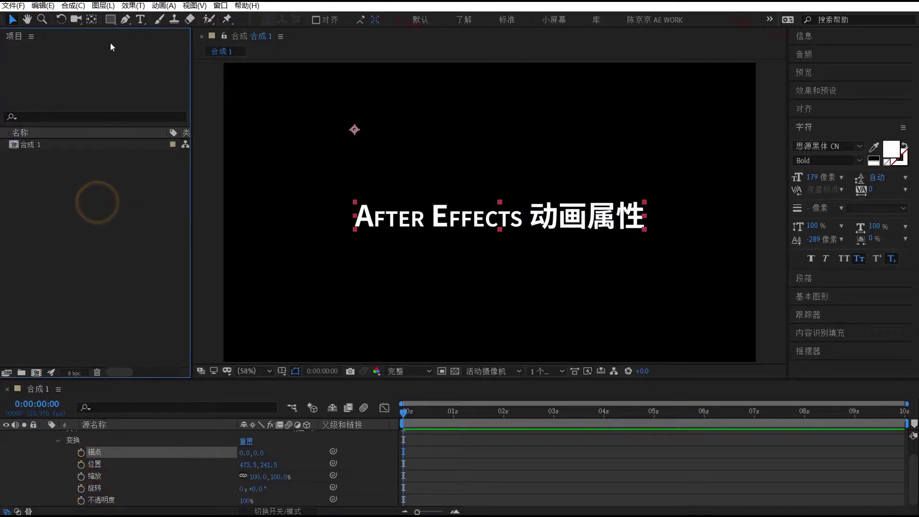
scroll(65, 480, "up", 2)
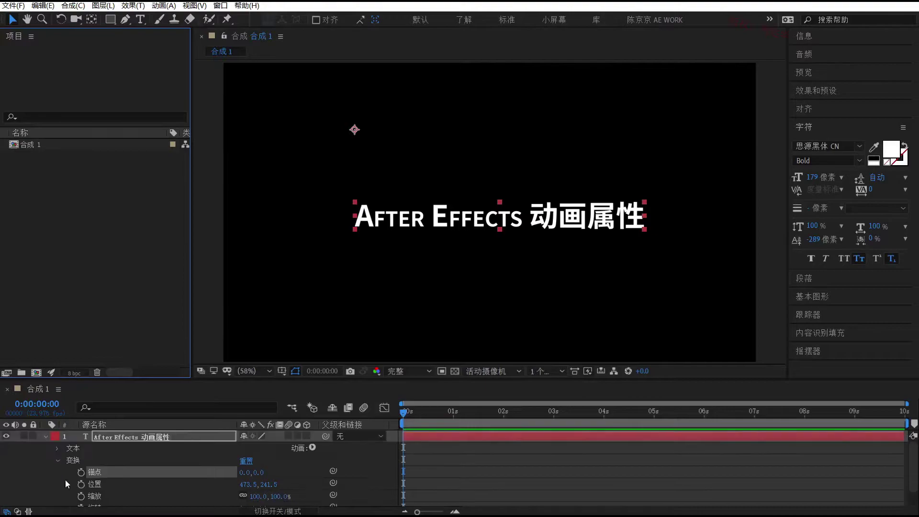
left_click(46, 437)
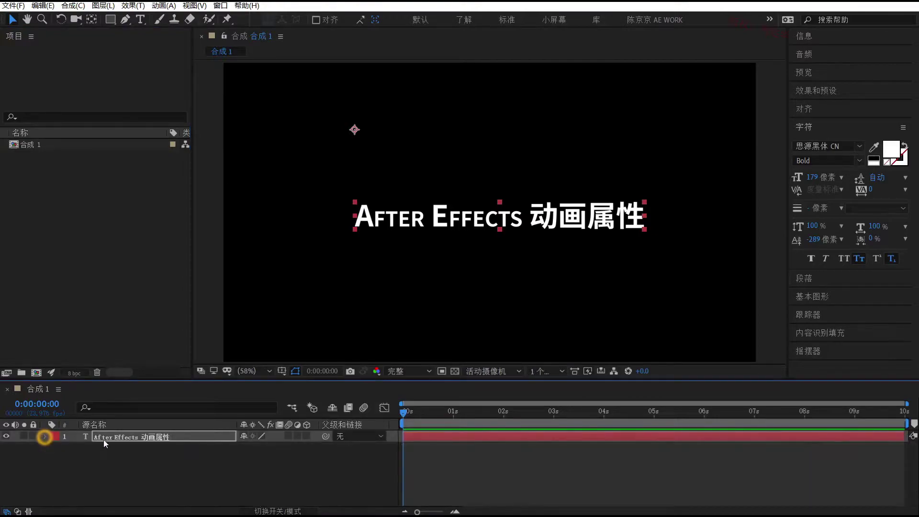
Reselect the title and expand its transform properties down to Anchor Point
left_click(132, 465)
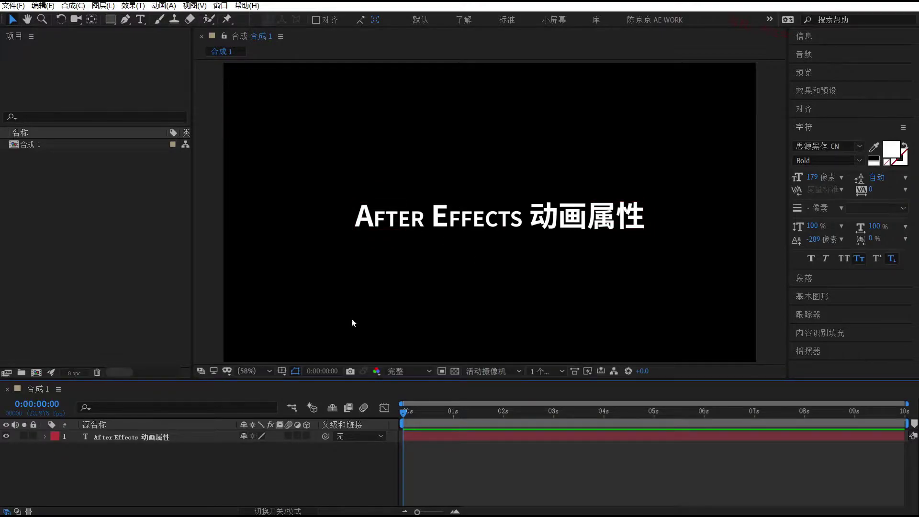
left_click(409, 232)
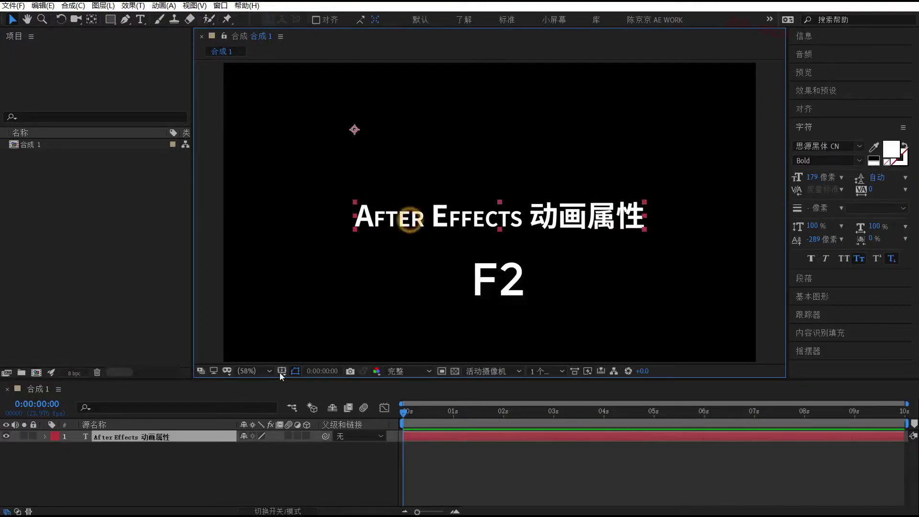
left_click(211, 461)
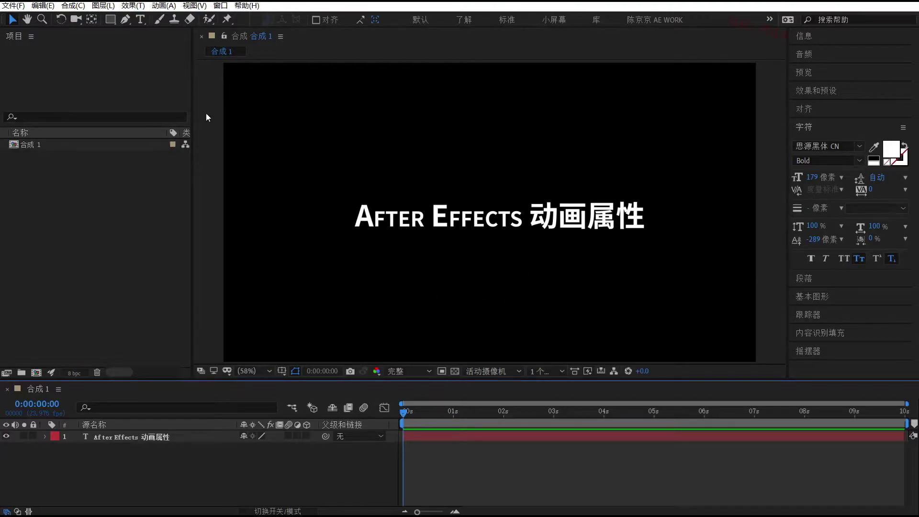
left_click(45, 437)
scroll(124, 458, "down", 2)
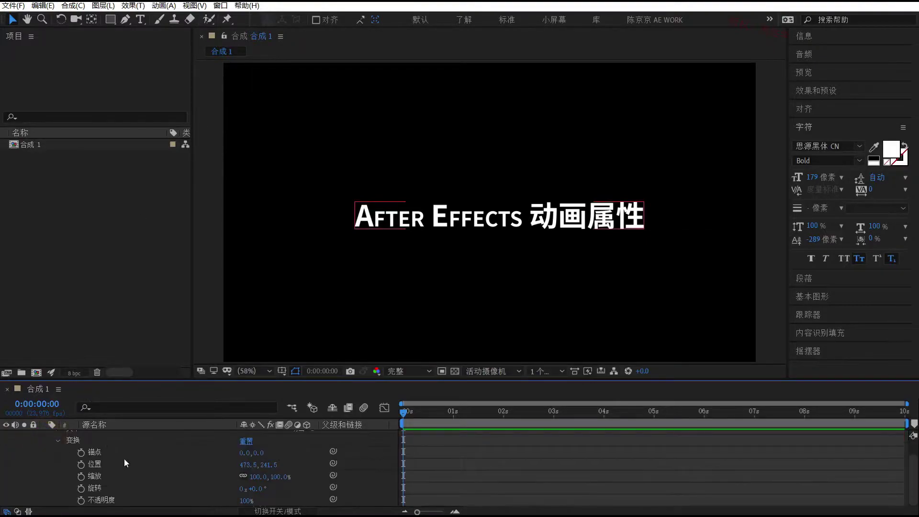
left_click(93, 452)
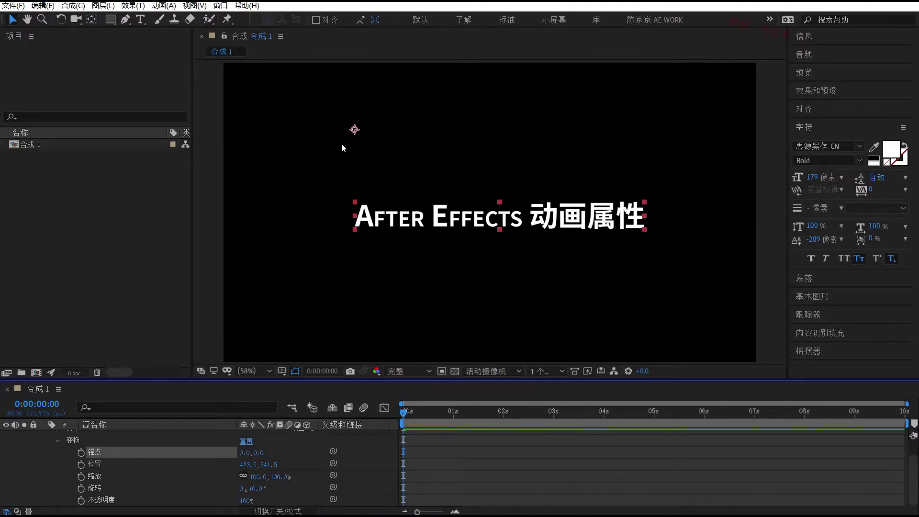
Move the anchor point to the text's left end (34.5, 277.8) with the Pan Behind tool
left_click(92, 21)
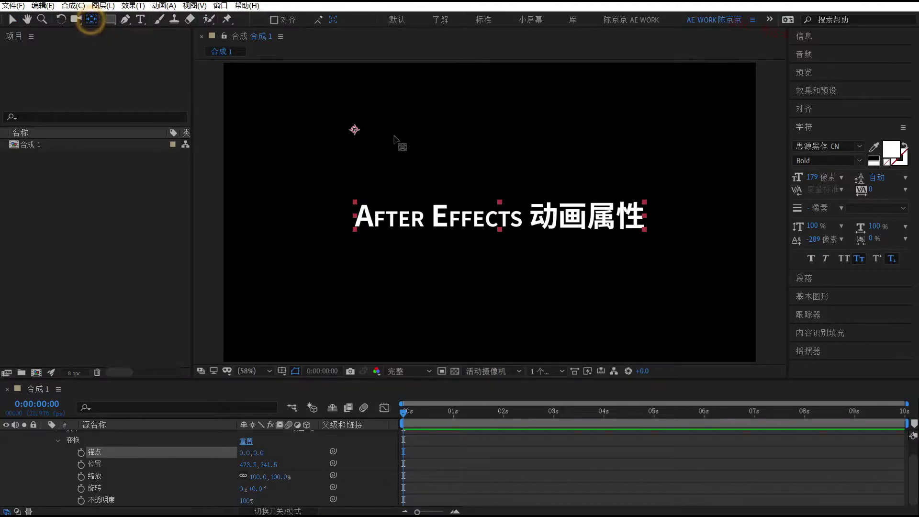
mouse_move(354, 130)
left_mouse_down()
mouse_move(366, 138)
mouse_move(364, 206)
left_mouse_up()
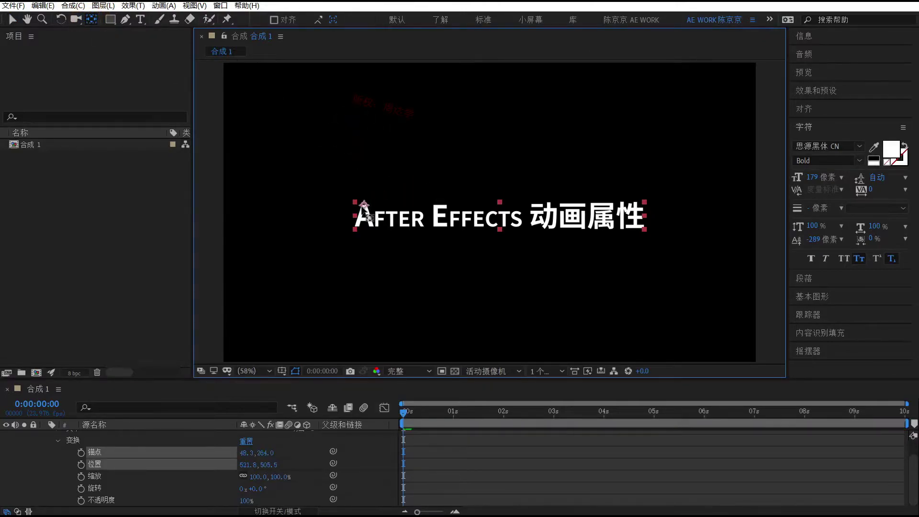
left_click(98, 476)
Test a 21° rotation around the new anchor, undo it, and move the playhead to 0:00:00:23
left_click(98, 489)
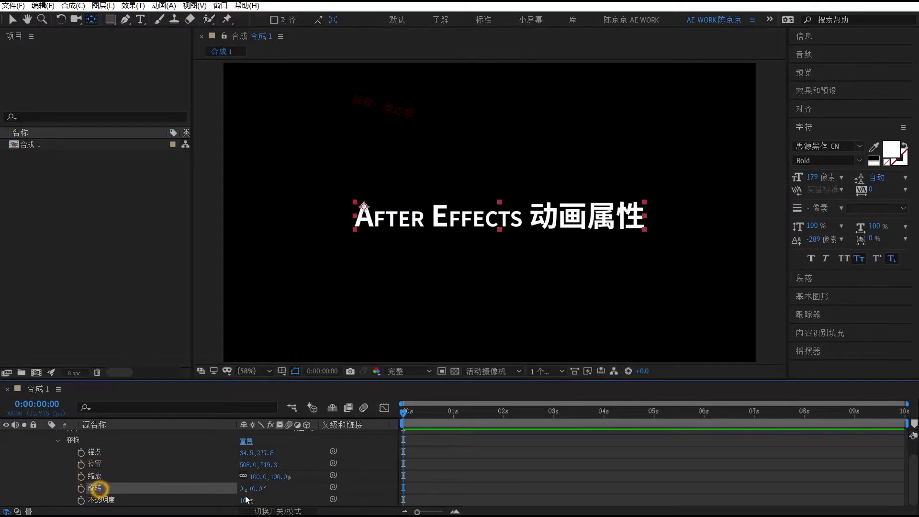
left_click_drag(252, 489, 295, 488)
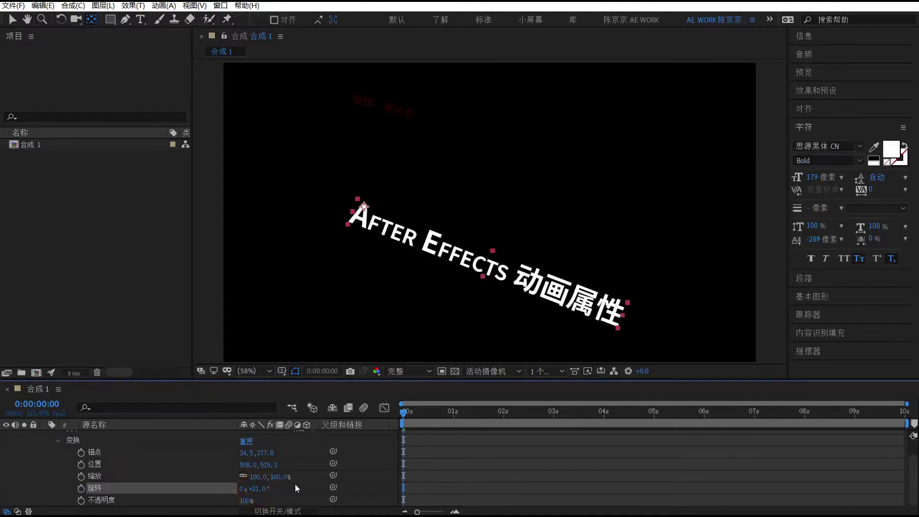
key("ctrl+z")
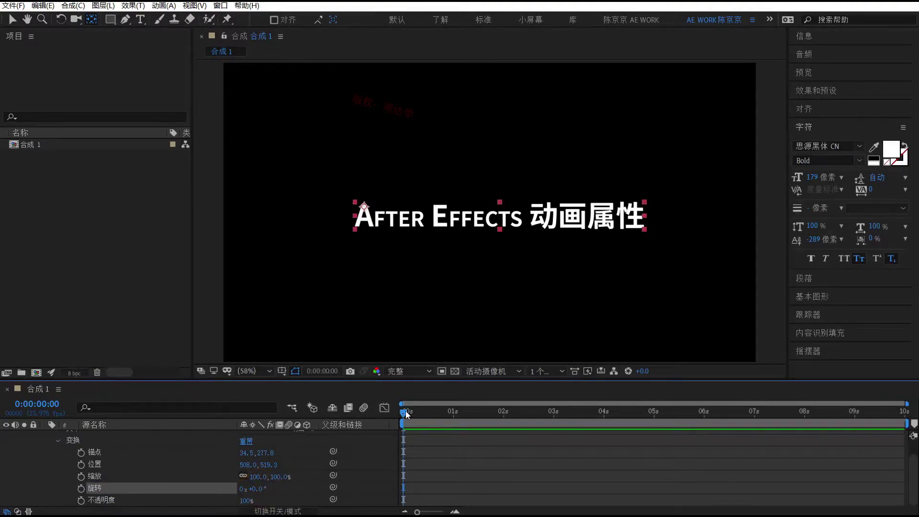
mouse_move(406, 410)
left_mouse_down()
mouse_move(514, 412)
mouse_move(455, 414)
left_mouse_up()
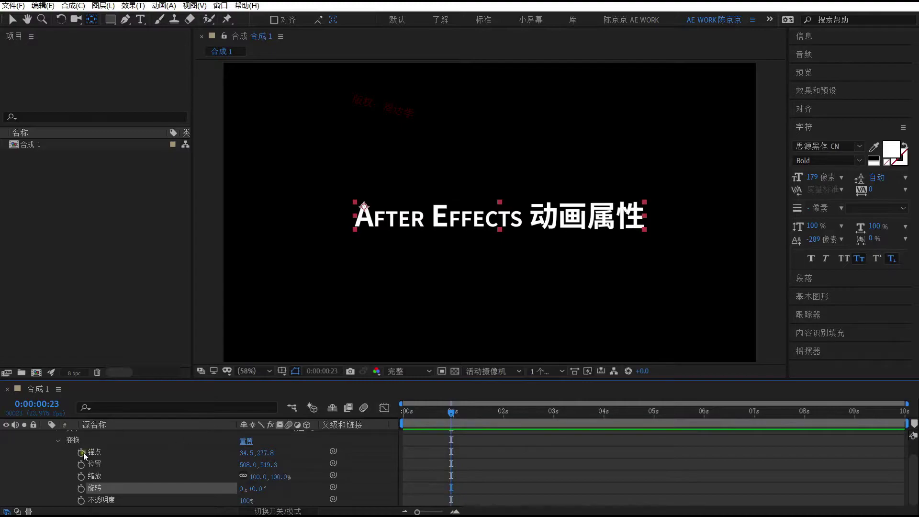
Keyframe all transform properties at 0:00:00:23, then set Position to 2054.0, 519.3 at 2 seconds
left_click_drag(81, 452, 81, 500)
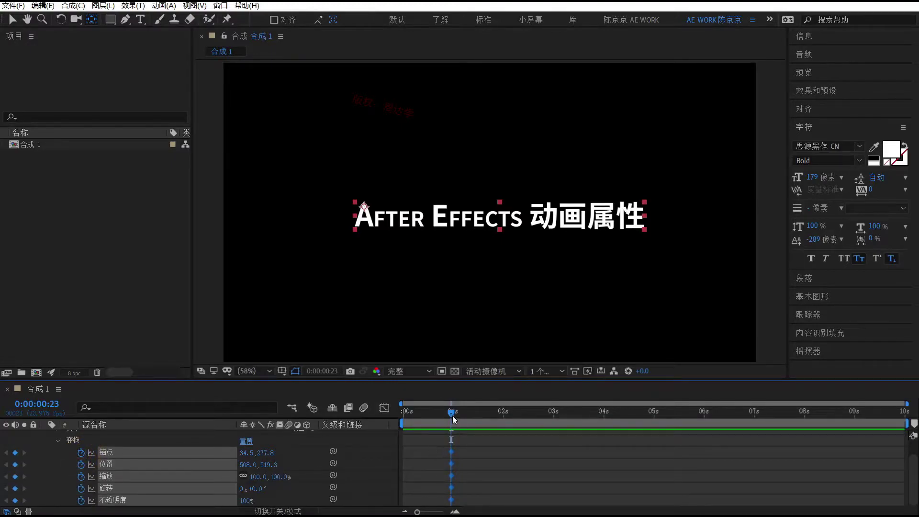
left_click_drag(452, 415, 504, 415)
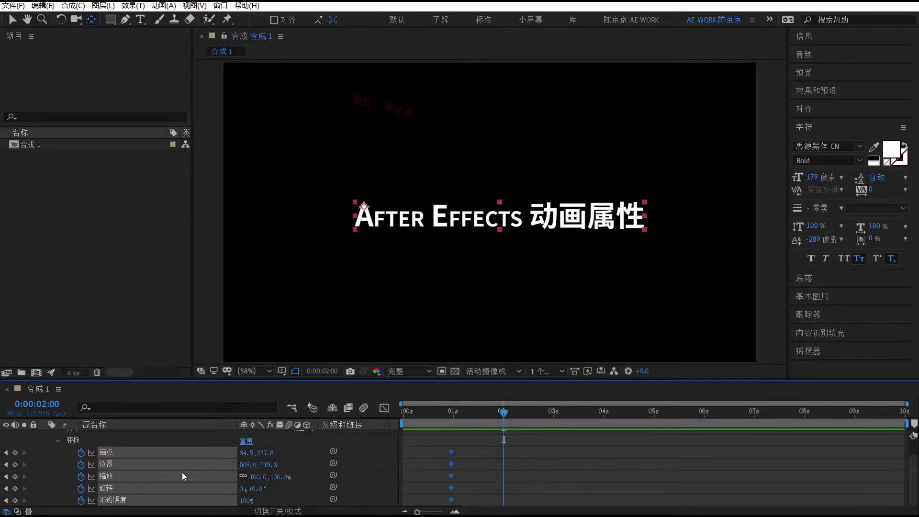
left_click(383, 455)
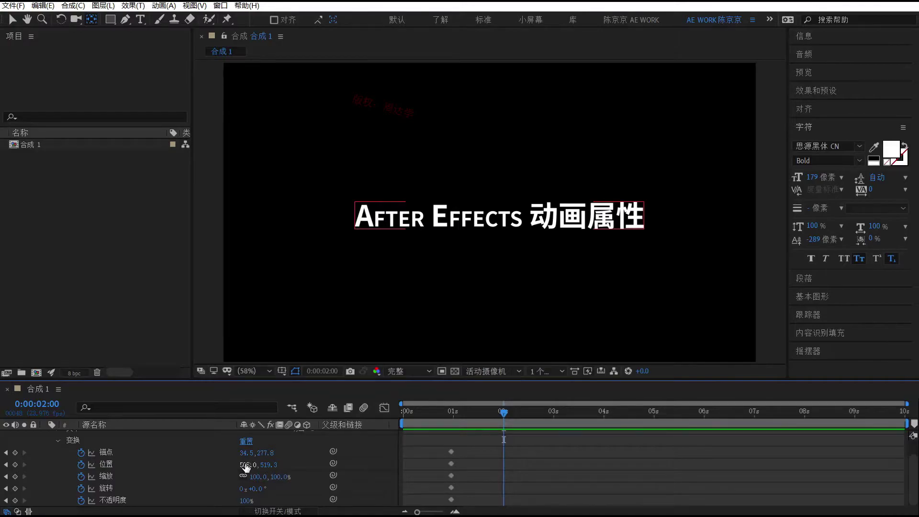
mouse_move(246, 468)
left_mouse_down()
mouse_move(335, 465)
mouse_move(337, 222)
left_mouse_up()
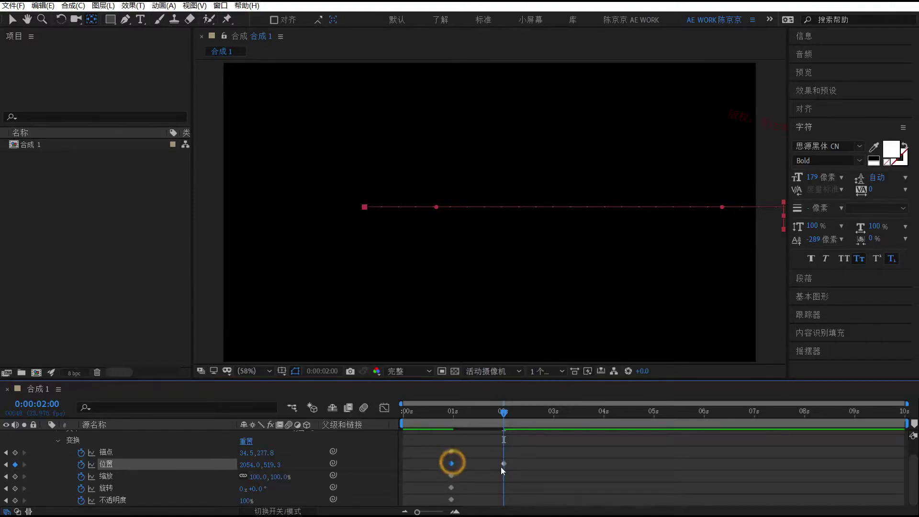
Preview the motion, then add a 0-second Position keyframe at 508.0, 89.3
mouse_move(504, 464)
left_mouse_down()
mouse_move(452, 463)
mouse_move(504, 464)
left_mouse_up()
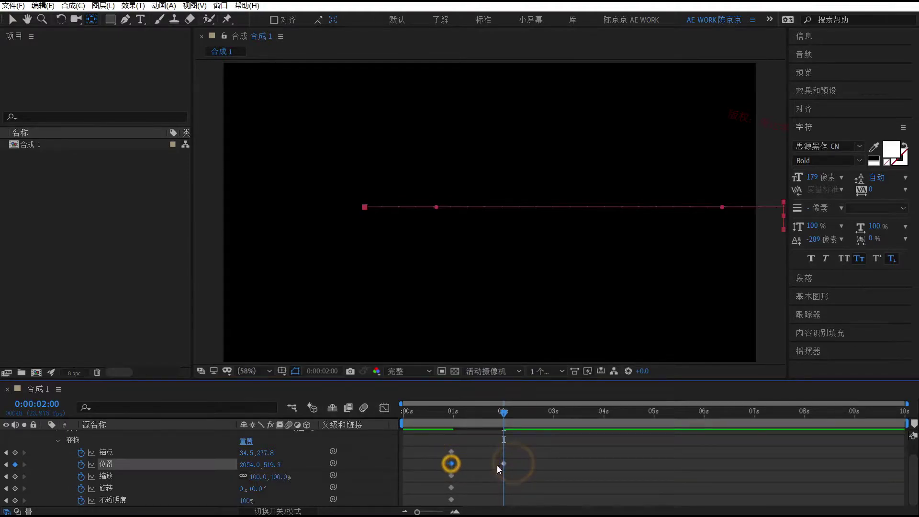
left_click(530, 464)
left_click(501, 413)
left_click_drag(497, 415, 437, 415)
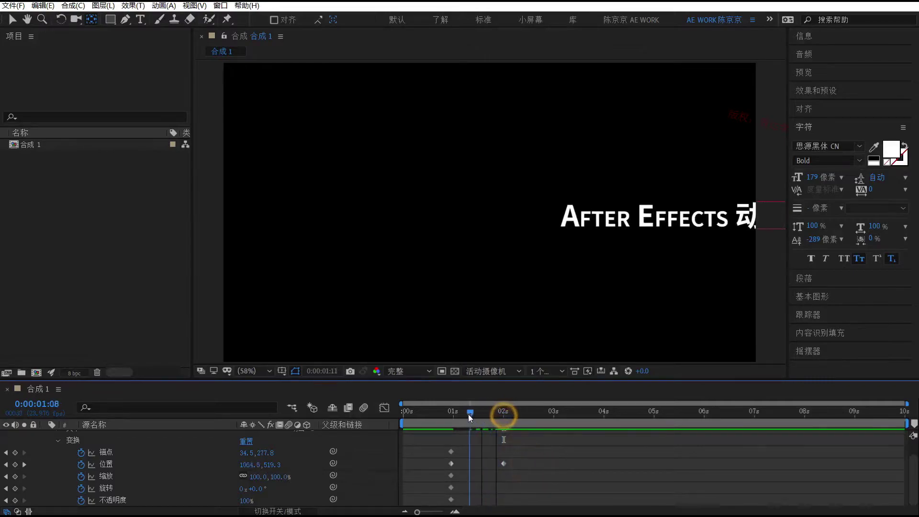
key("space")
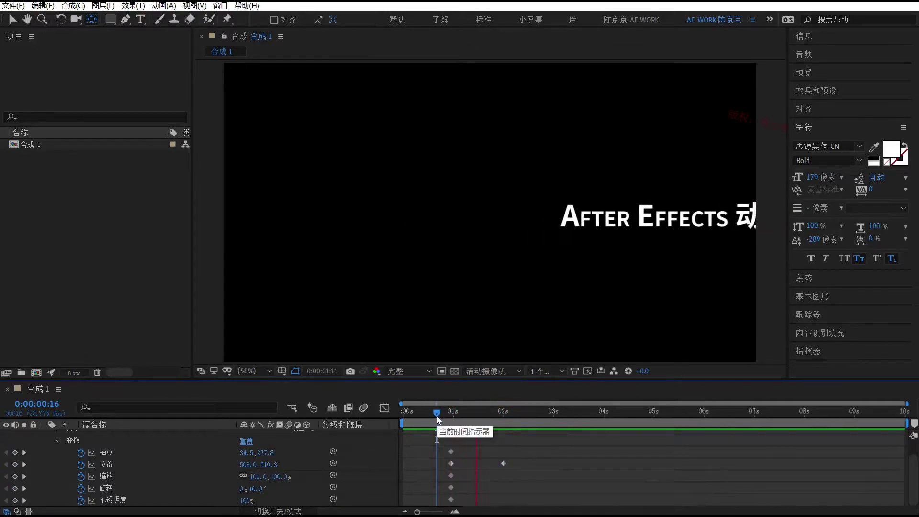
left_click_drag(493, 414, 389, 414)
left_click(123, 469)
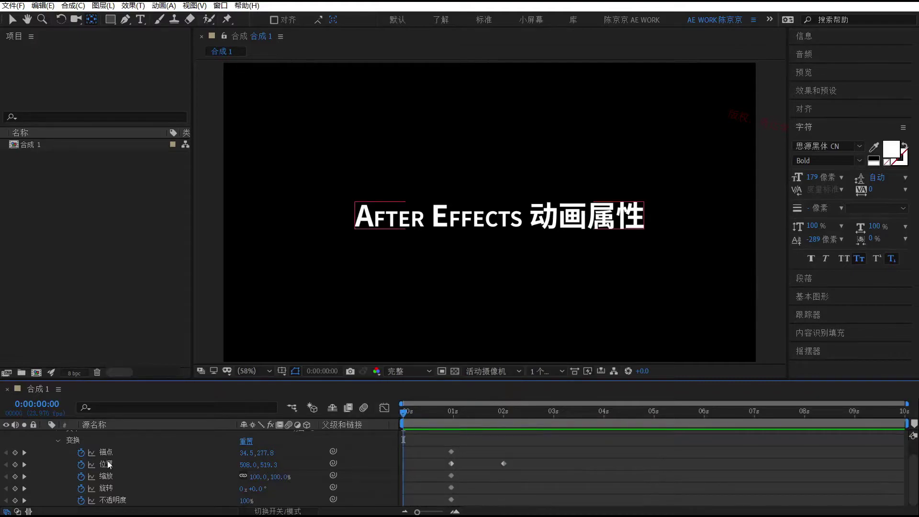
mouse_move(252, 468)
left_mouse_down()
mouse_move(274, 476)
mouse_move(239, 463)
mouse_move(406, 232)
left_mouse_up()
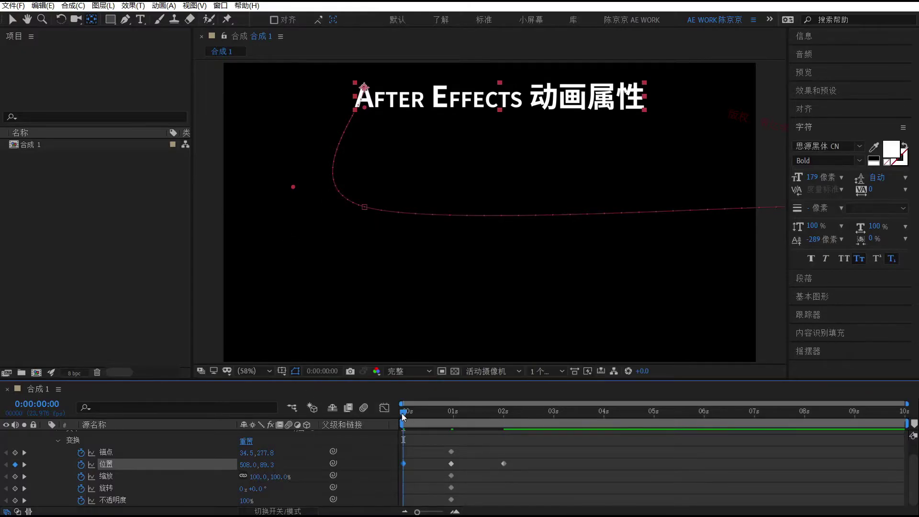
Raise the title's start position, preview the animation, and scrub to 0:00:00:23
left_click_drag(267, 464, 136, 438)
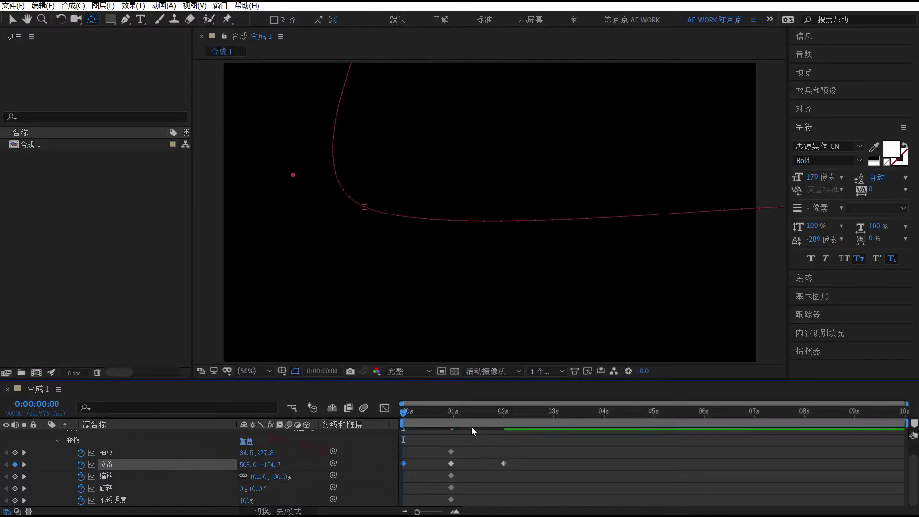
key("space")
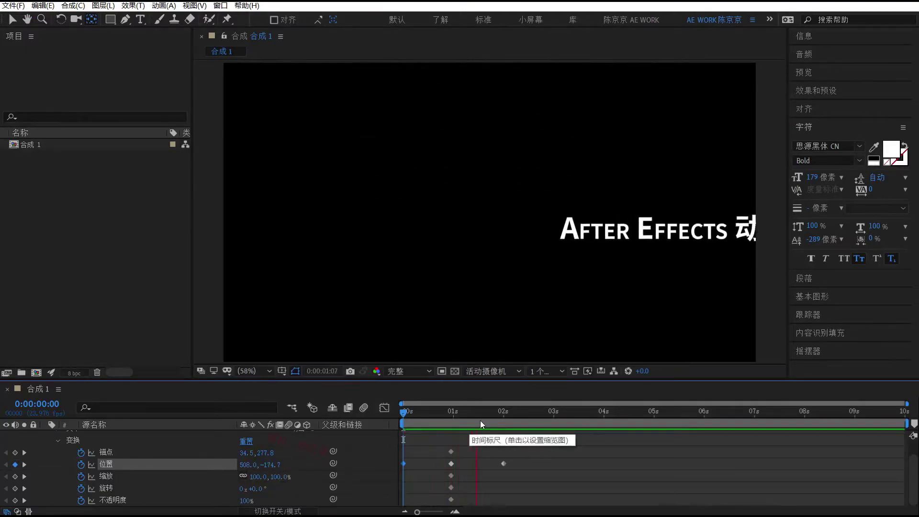
left_click(450, 407)
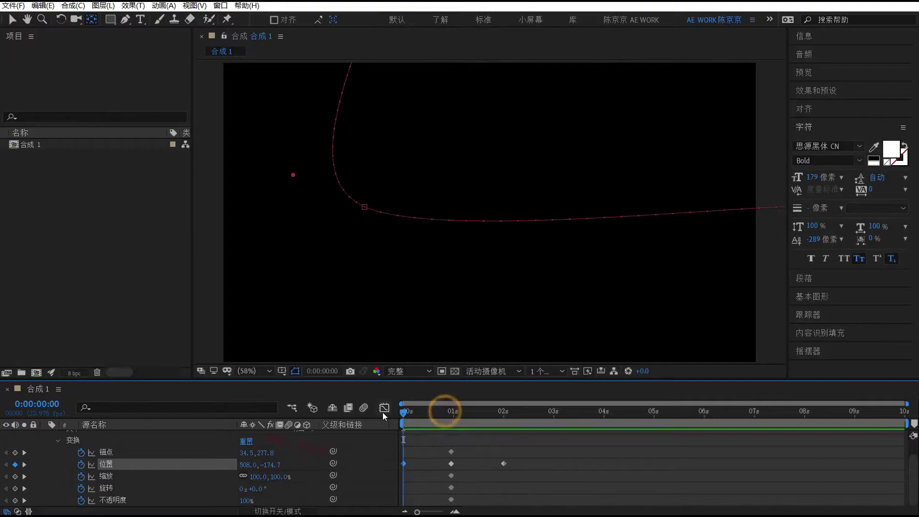
key("space")
left_click(455, 415)
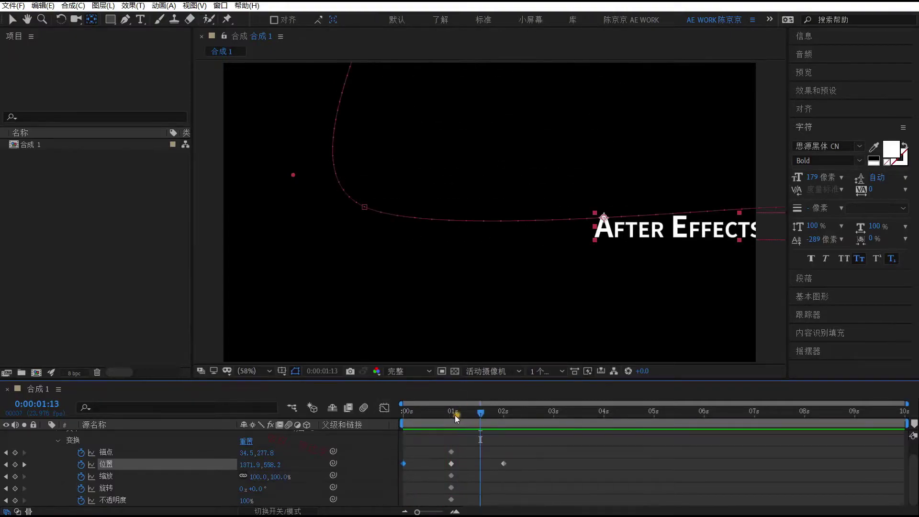
key("Home")
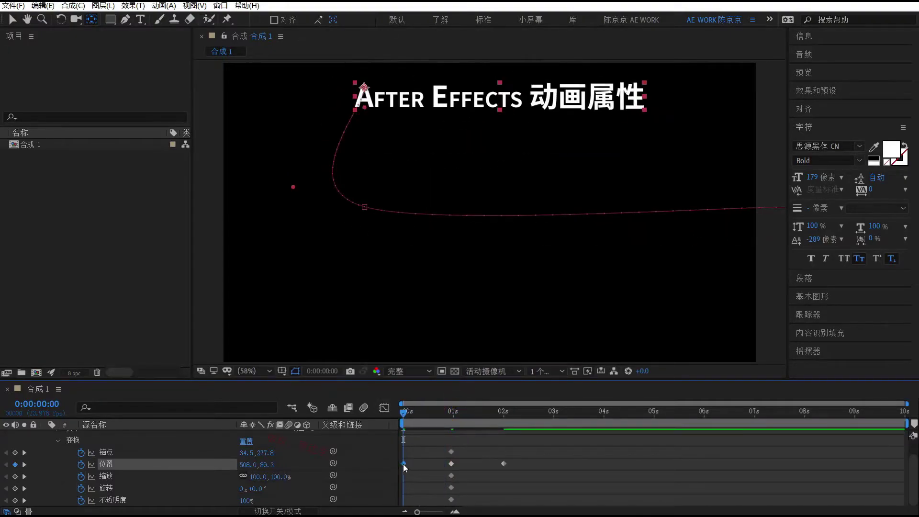
mouse_move(403, 413)
left_mouse_down()
mouse_move(478, 421)
mouse_move(452, 422)
left_mouse_up()
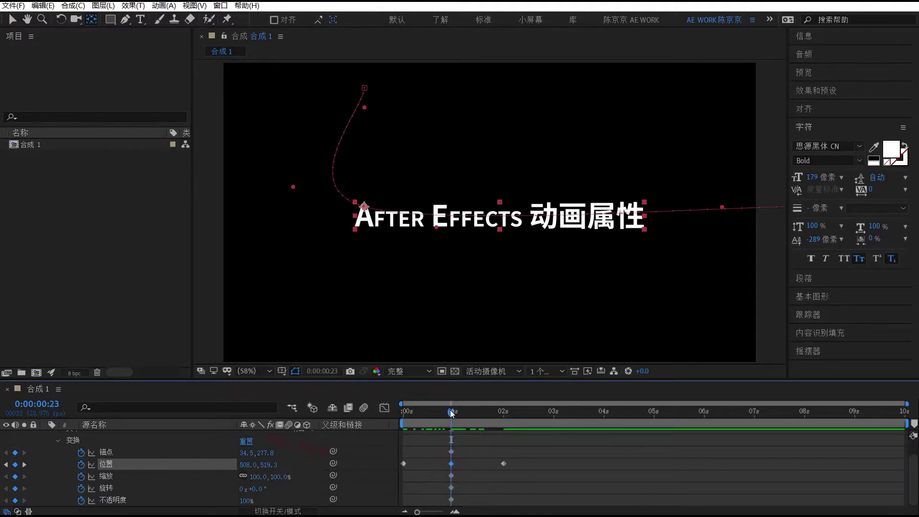
Set Scale to 5.0% at 0:00:02:00 and scrub back to check the shrink
left_click(450, 475)
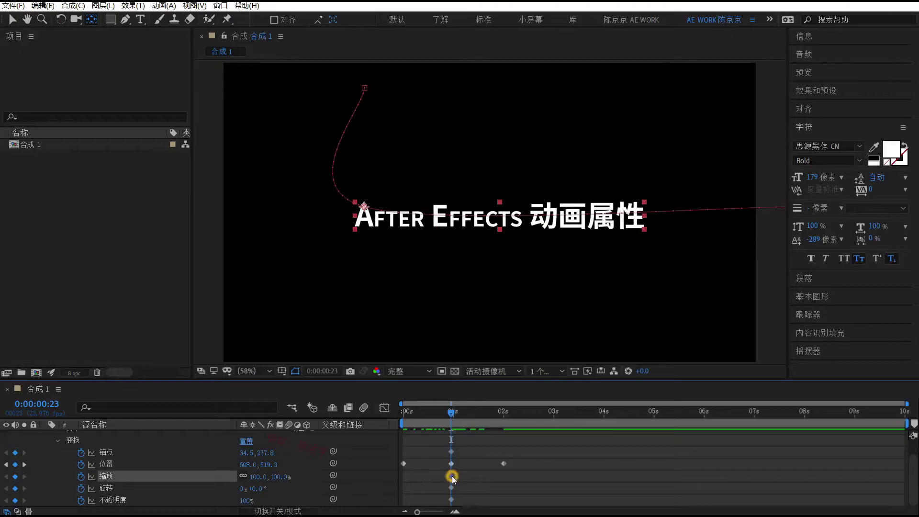
left_click_drag(453, 414, 504, 415)
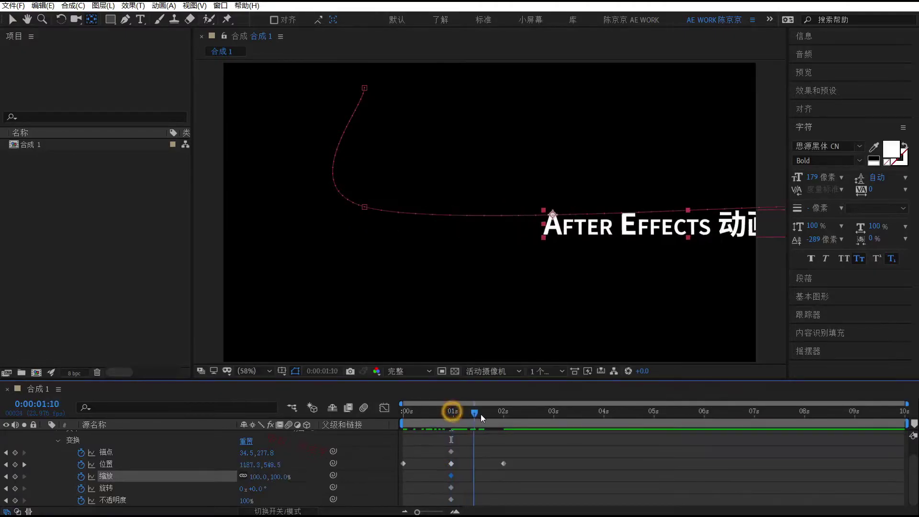
left_click_drag(263, 477, 209, 472)
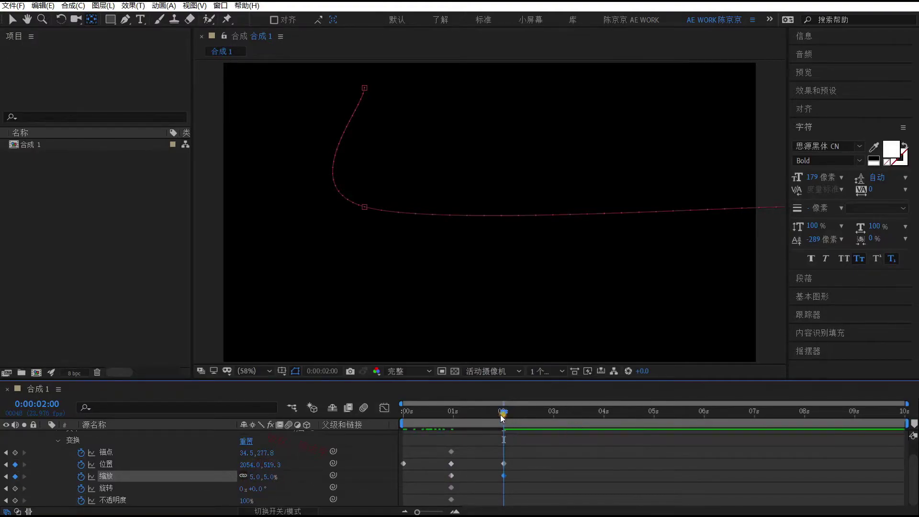
mouse_move(501, 414)
left_mouse_down()
mouse_move(457, 421)
mouse_move(486, 423)
mouse_move(402, 415)
left_mouse_up()
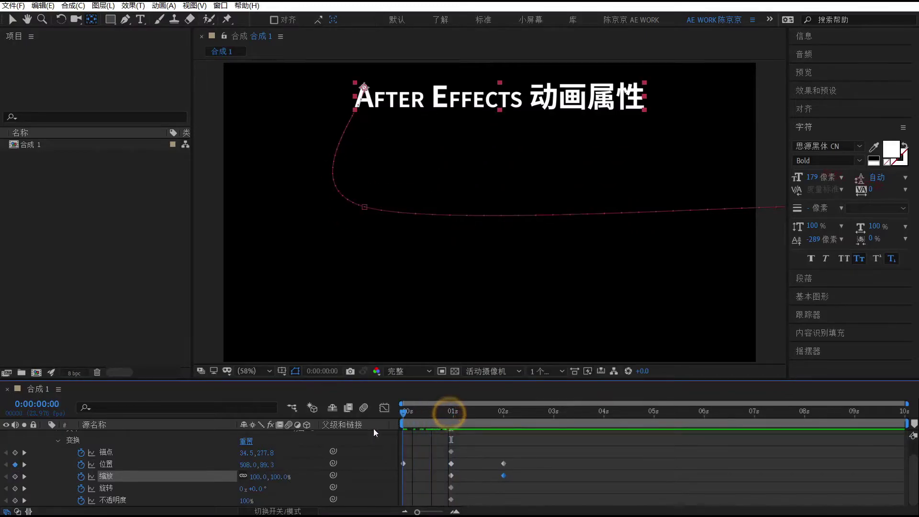
Keyframe the title's rotation at -271° at the start and preview the spin
left_click_drag(259, 493, 94, 488)
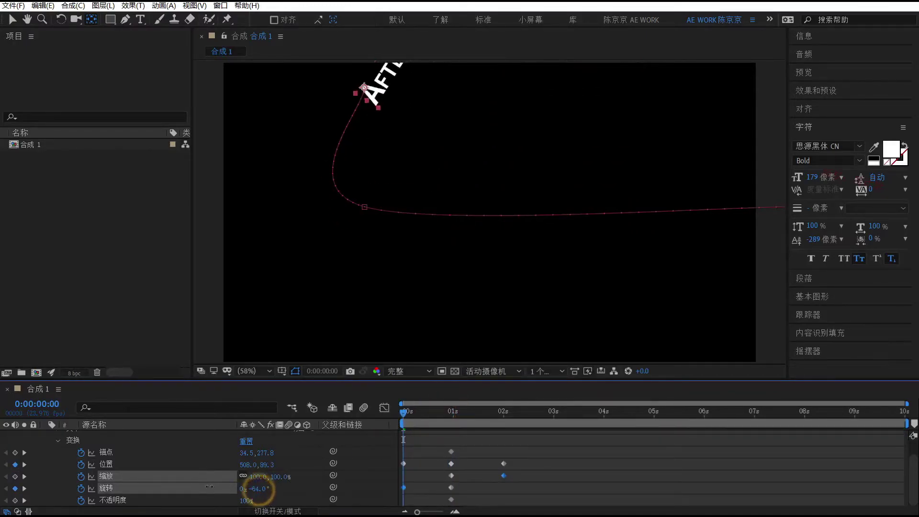
key("space")
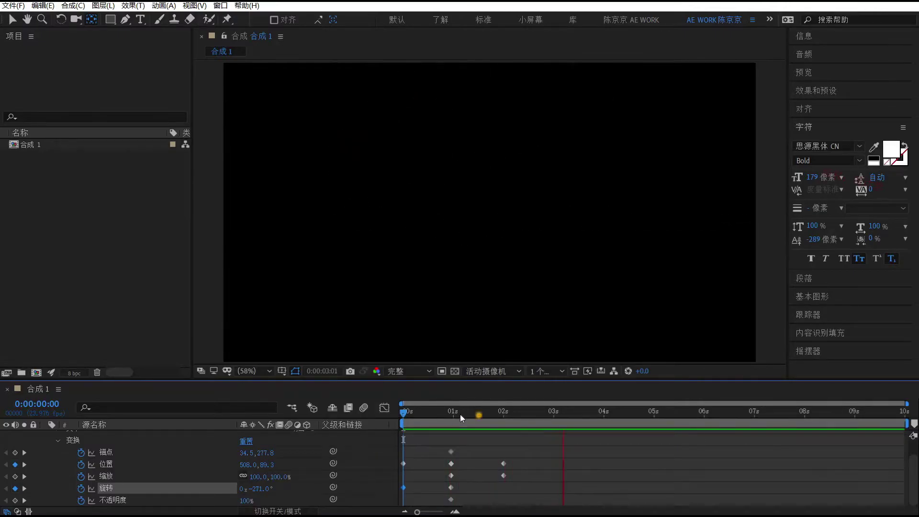
left_click(479, 413)
key("space")
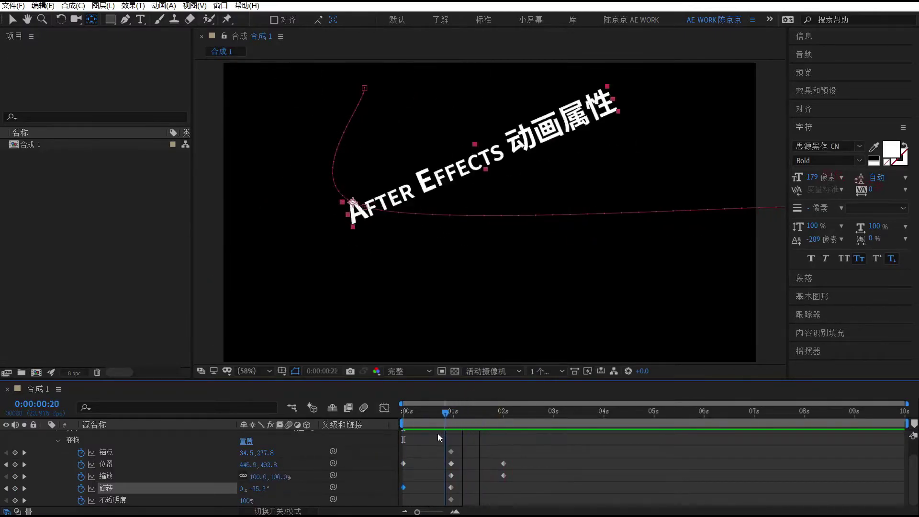
key("space")
key("k")
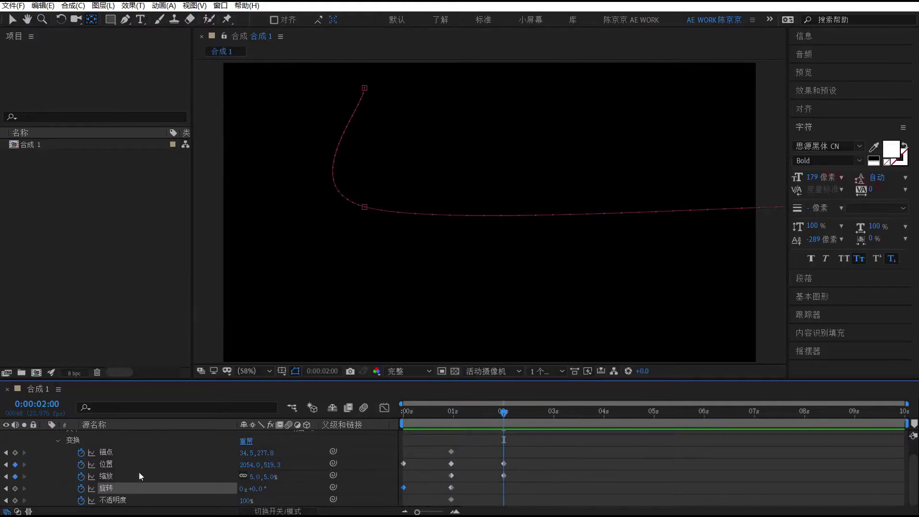
Keyframe the title's opacity at 0% for a fade-in, then clear all its transform keyframes
left_click(112, 500)
left_click_drag(479, 412, 393, 416)
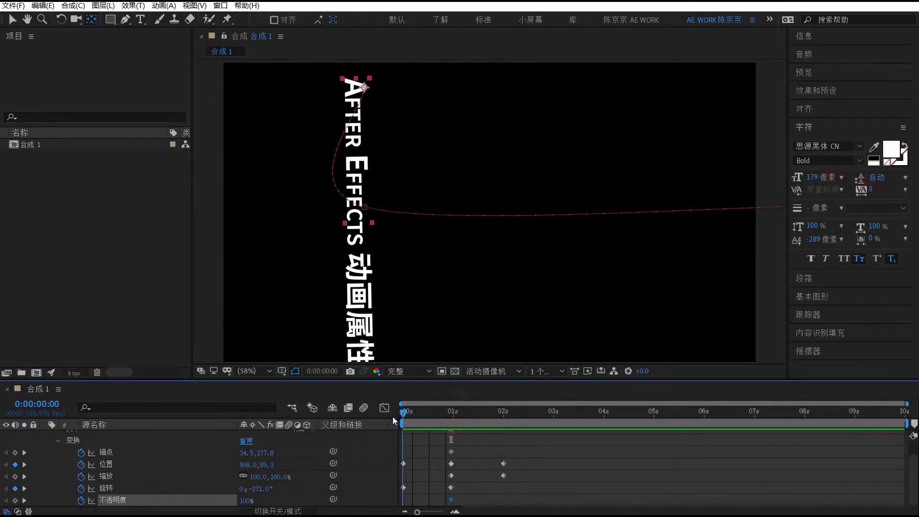
left_click_drag(246, 500, 234, 500)
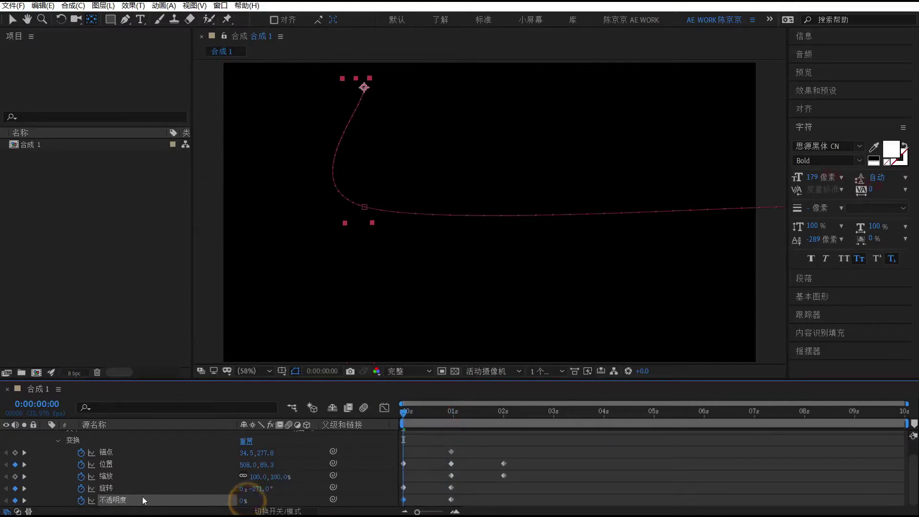
mouse_move(402, 412)
left_mouse_down()
mouse_move(444, 418)
mouse_move(413, 424)
left_mouse_up()
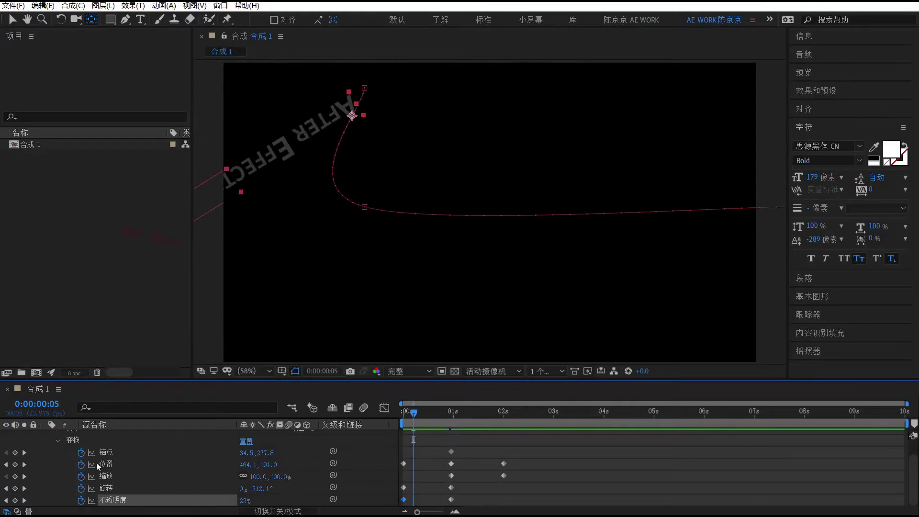
left_click_drag(82, 451, 81, 501)
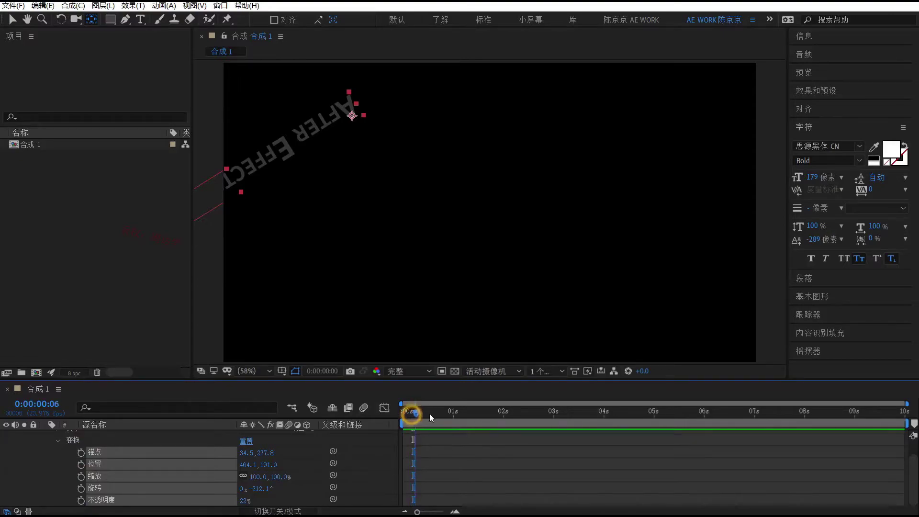
Reset the title's transform to defaults: anchor 0,0, Rotation 0°, Opacity 100%
left_click_drag(430, 414, 468, 418)
left_click(432, 453)
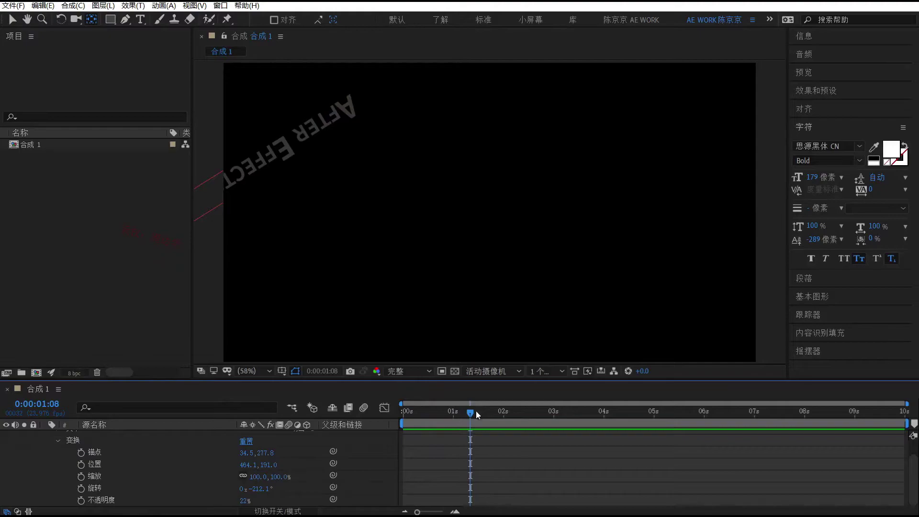
left_click_drag(418, 419, 459, 413)
left_click(246, 441)
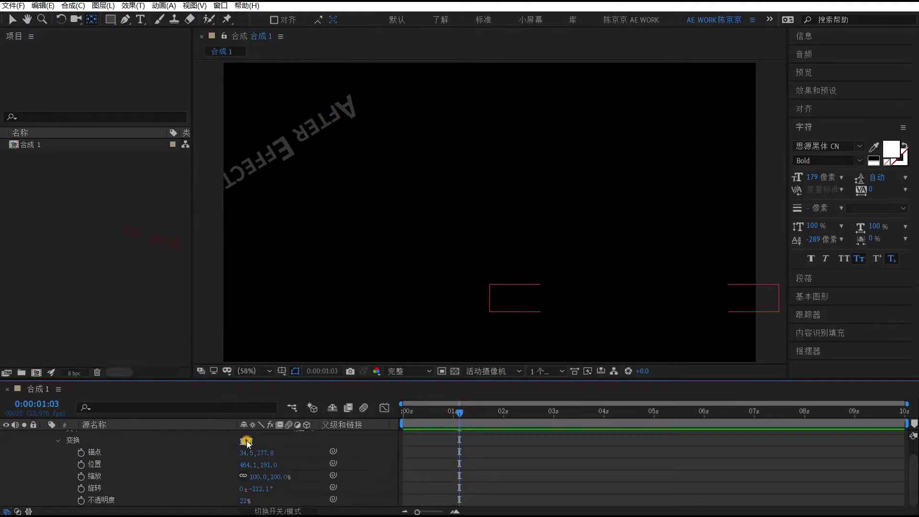
Drag the title to the frame centre (475.2, 234.6) and return the time to 0 s
left_click(606, 304)
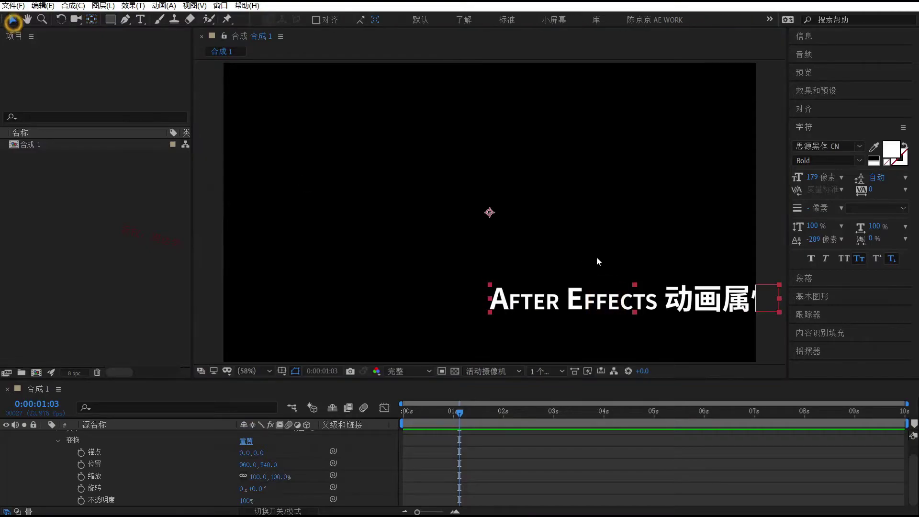
left_click_drag(584, 302, 449, 222)
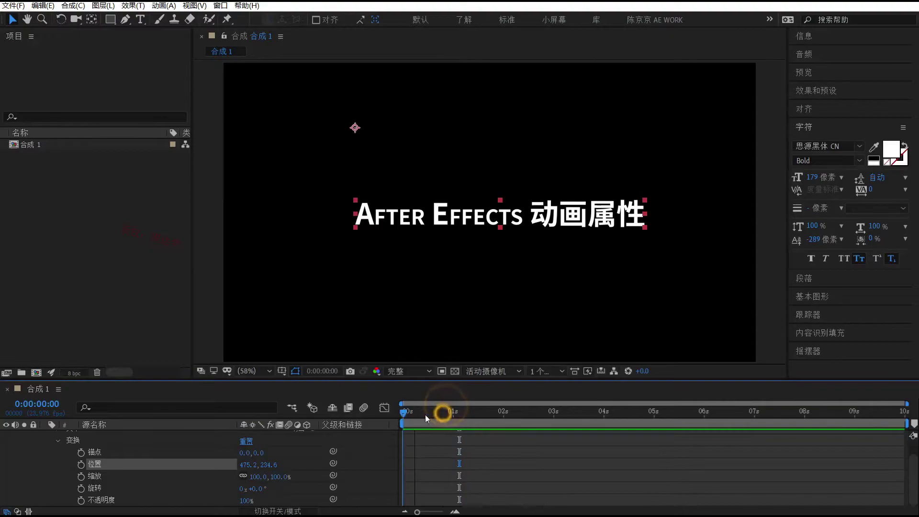
left_click_drag(442, 413, 393, 418)
left_click(469, 463)
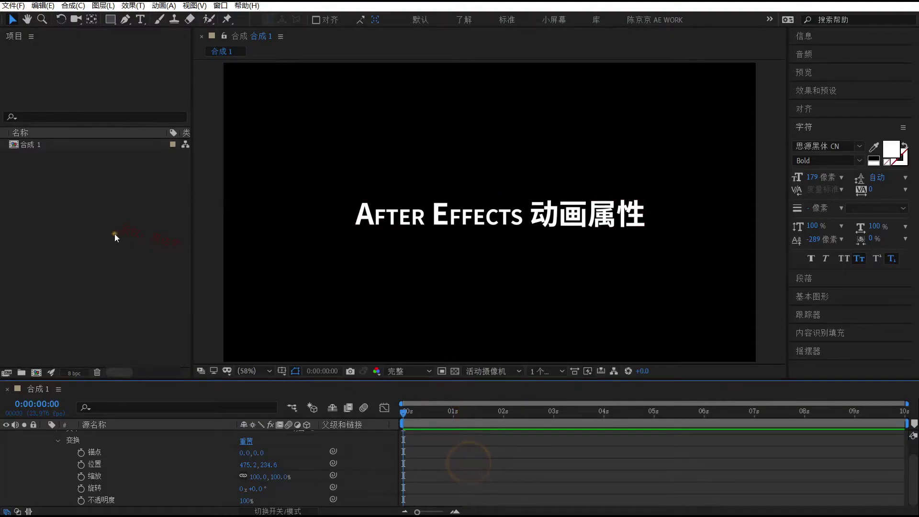
left_click(115, 232)
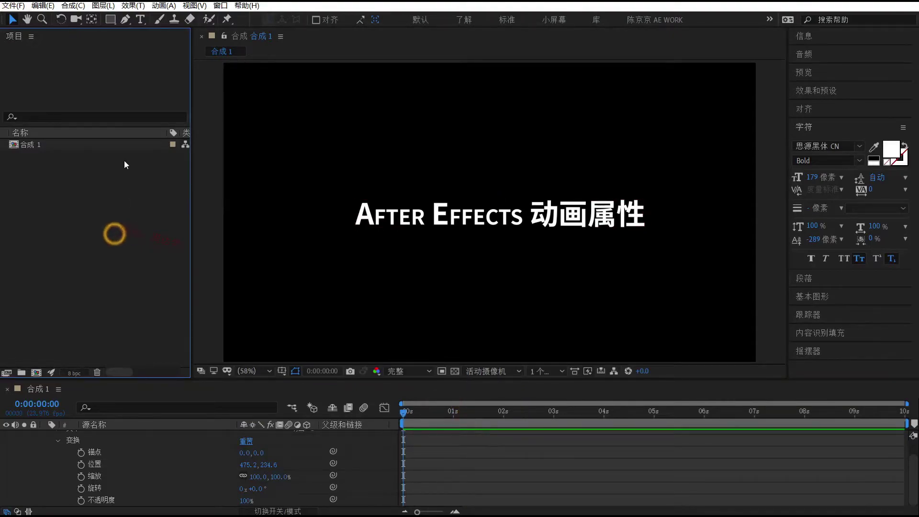
Draw a rectangle across the title and give it a blue 1878EB fill
left_click(110, 20)
left_click_drag(325, 179, 683, 249)
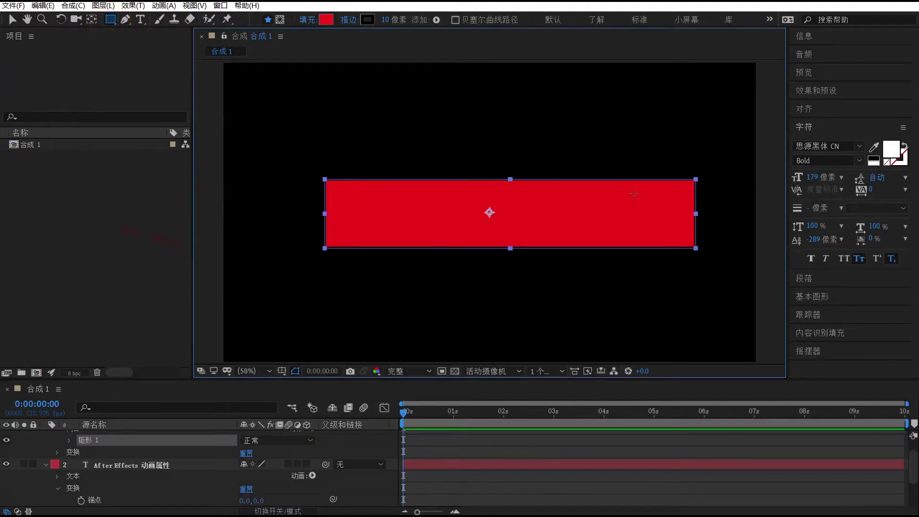
left_click(320, 19)
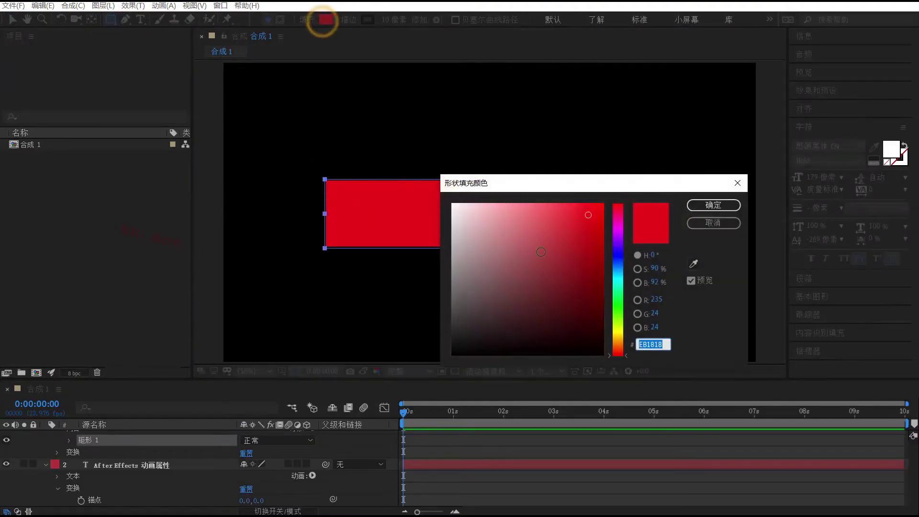
left_click(617, 303)
mouse_move(619, 312)
left_mouse_down()
mouse_move(616, 254)
mouse_move(618, 268)
left_mouse_up()
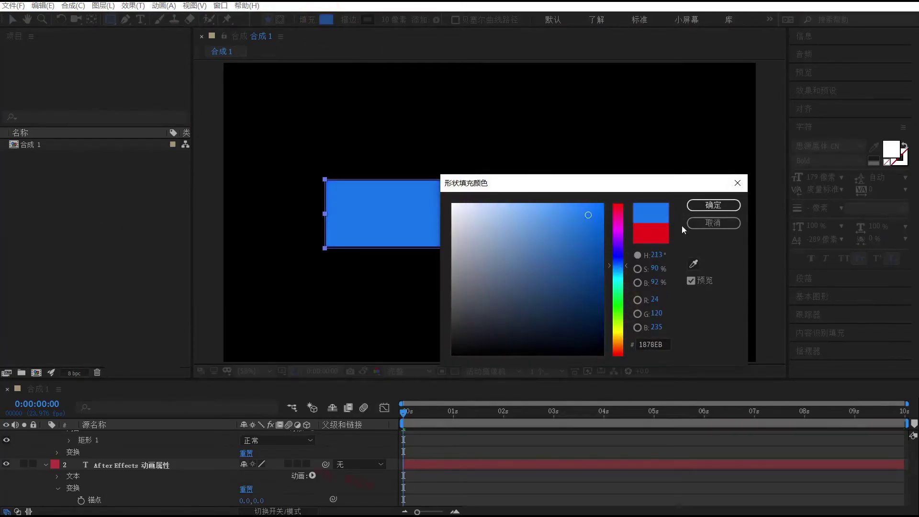
left_click(701, 205)
Move the rectangle shape layer below the text layer in the stack
scroll(99, 471, "up", 2)
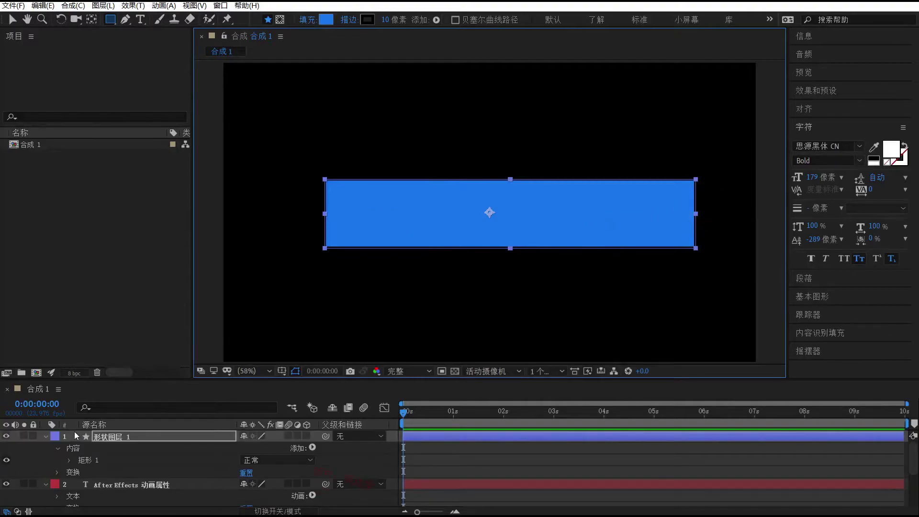
left_click(45, 436)
left_click(45, 447)
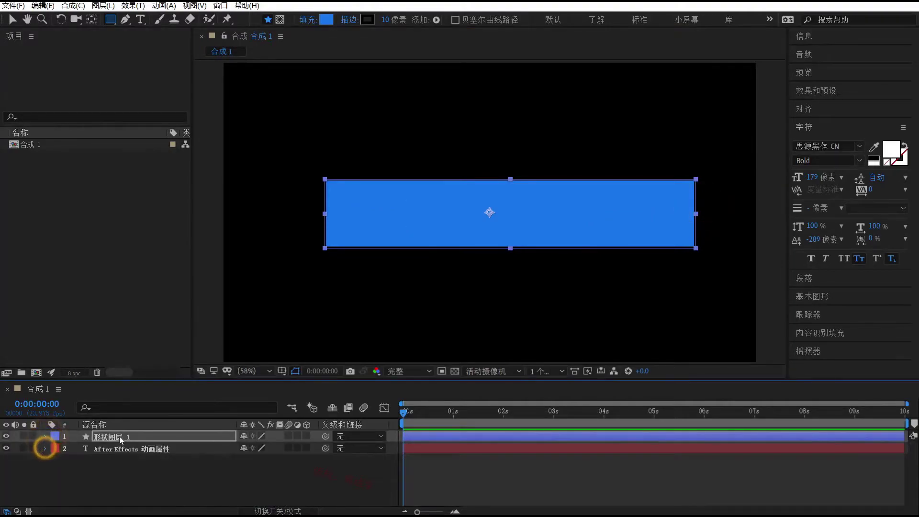
left_click_drag(117, 436, 119, 456)
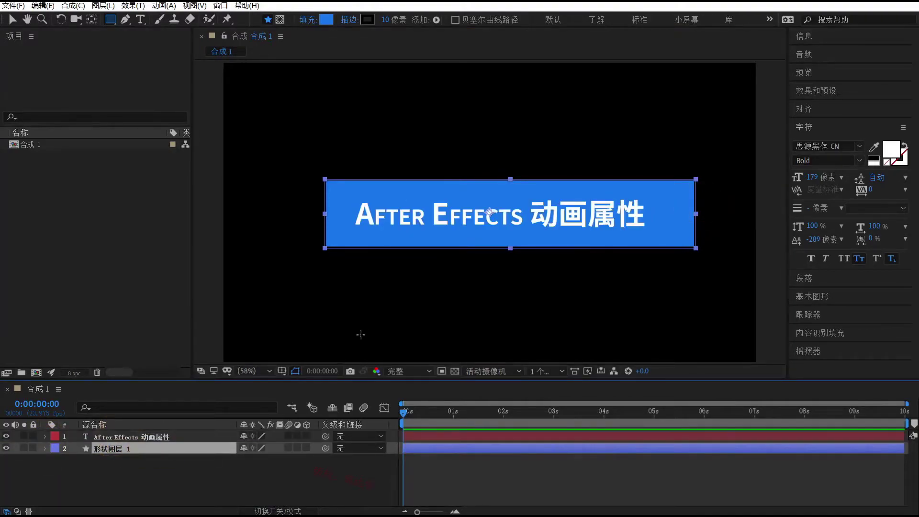
left_click(13, 19)
Move the blue rectangle up above the title text
left_click(451, 140)
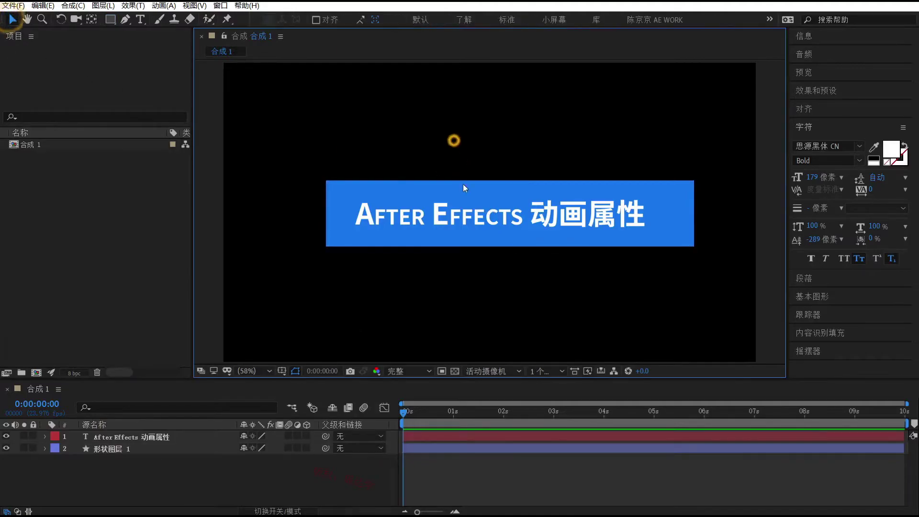
left_click(434, 198)
mouse_move(397, 188)
left_mouse_down()
mouse_move(381, 134)
mouse_move(386, 112)
left_mouse_up()
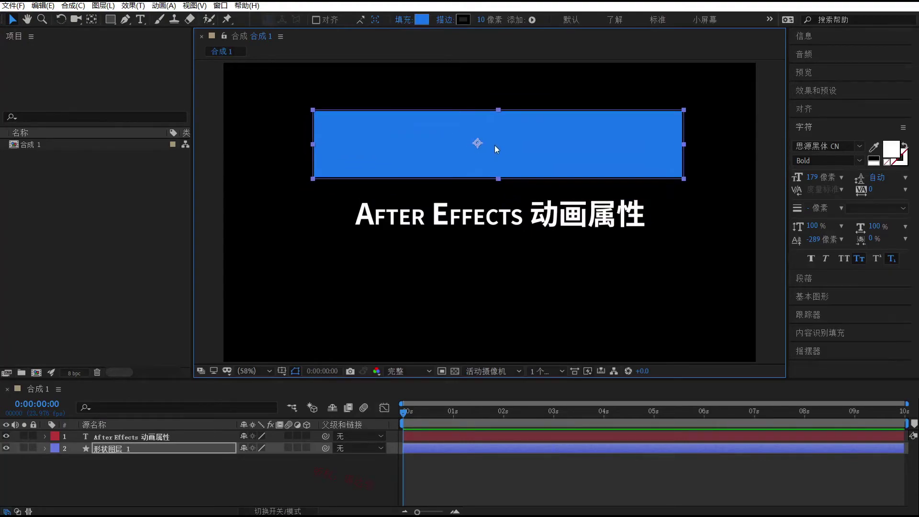
left_click_drag(495, 145, 498, 147)
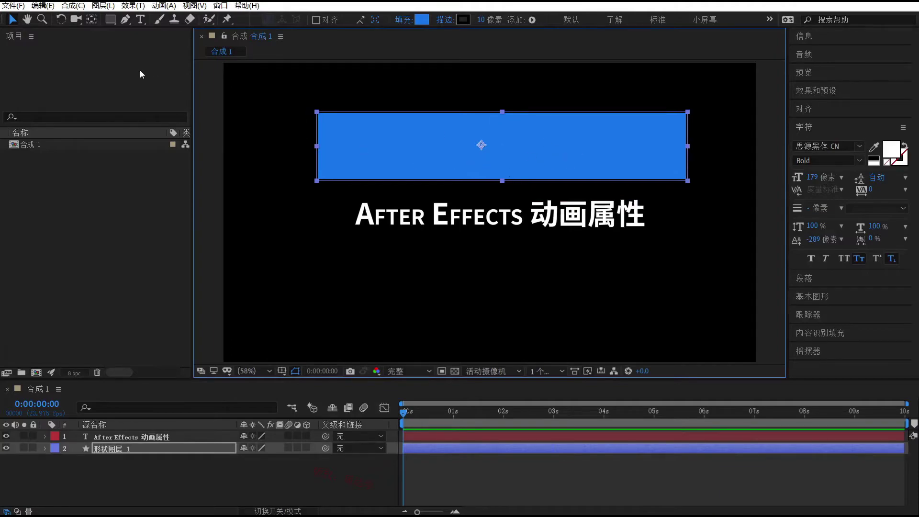
Drag the rectangle's anchor point to the centre of the shape
left_click(92, 19)
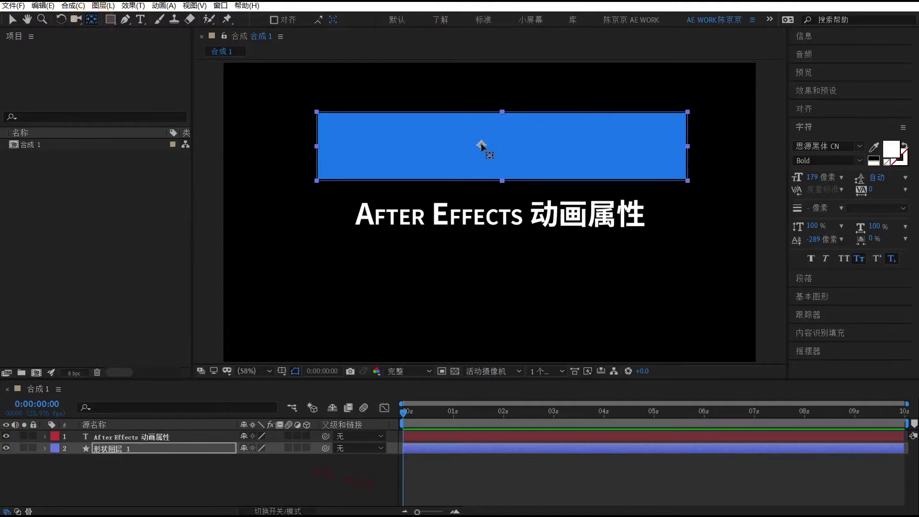
mouse_move(481, 145)
left_mouse_down()
mouse_move(491, 146)
mouse_move(436, 148)
left_mouse_up()
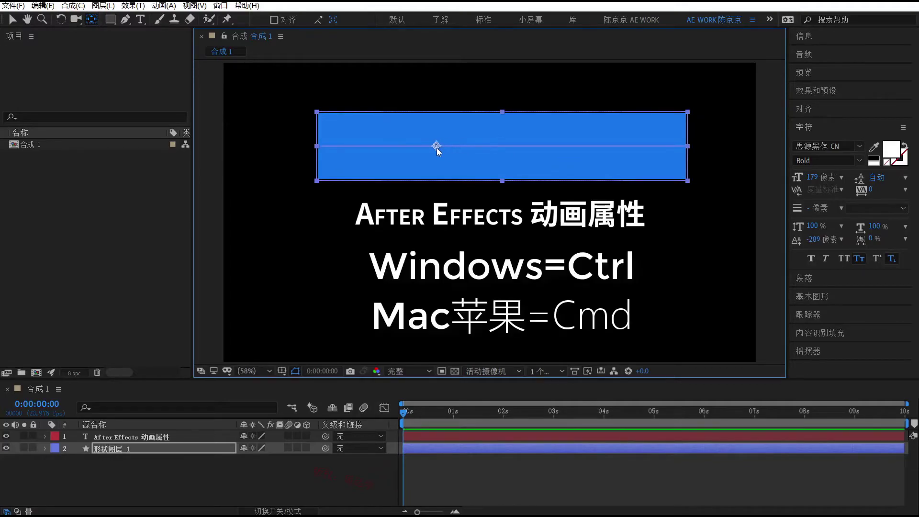
mouse_move(442, 159)
left_mouse_down()
mouse_move(458, 146)
mouse_move(509, 149)
left_mouse_up()
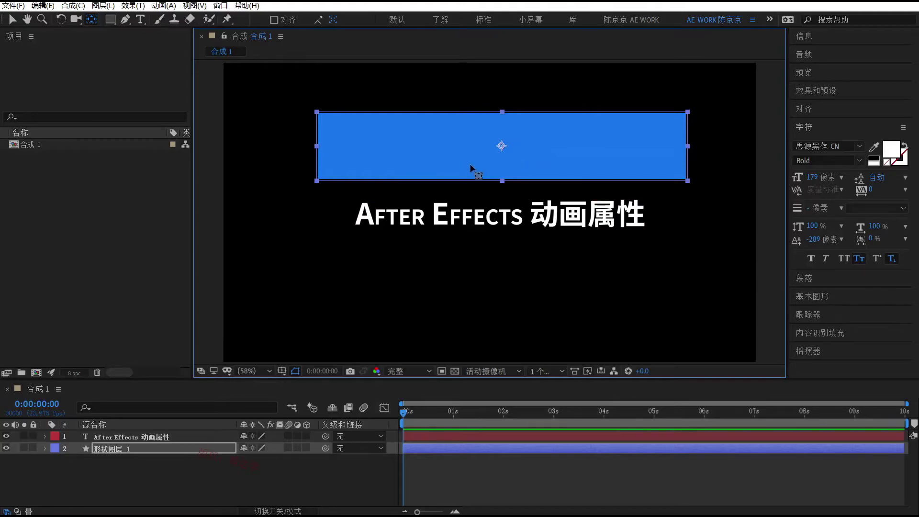
In General preferences, set spatial interpolation to linear and centre anchors on new shape layers
left_click(42, 6)
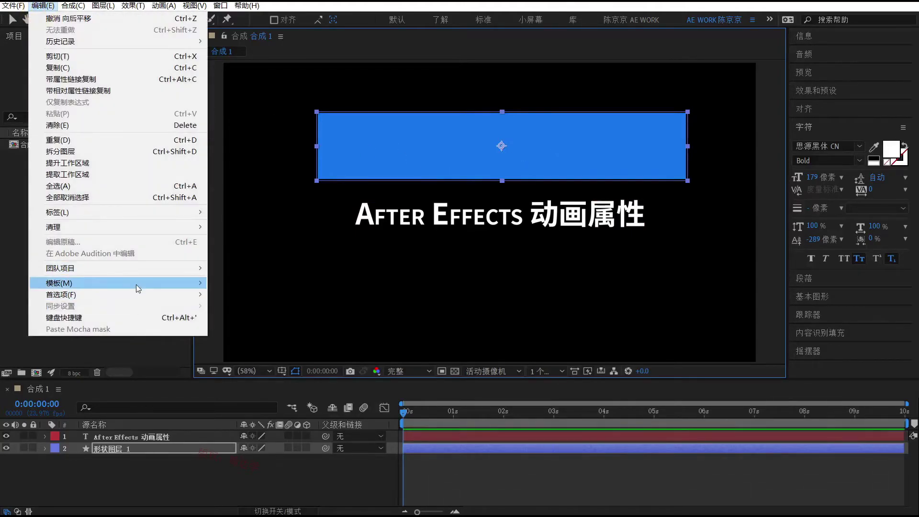
left_click(144, 294)
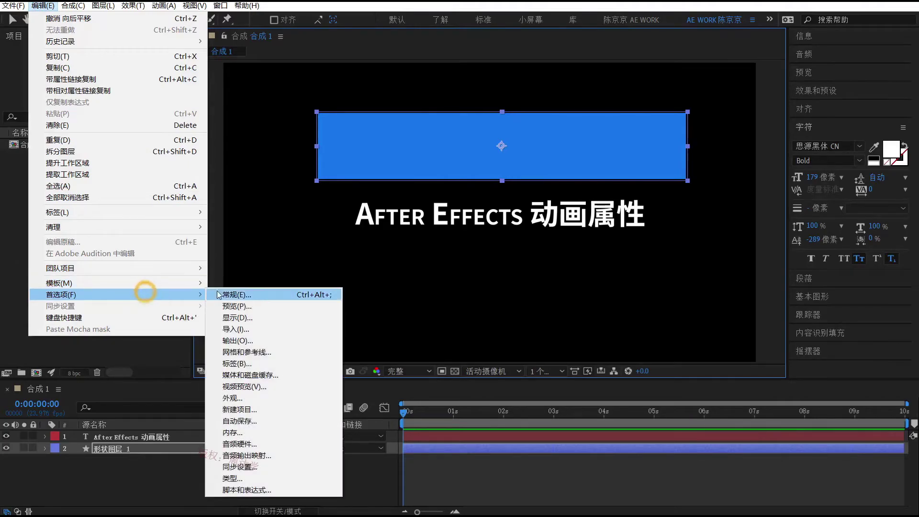
left_click(227, 295)
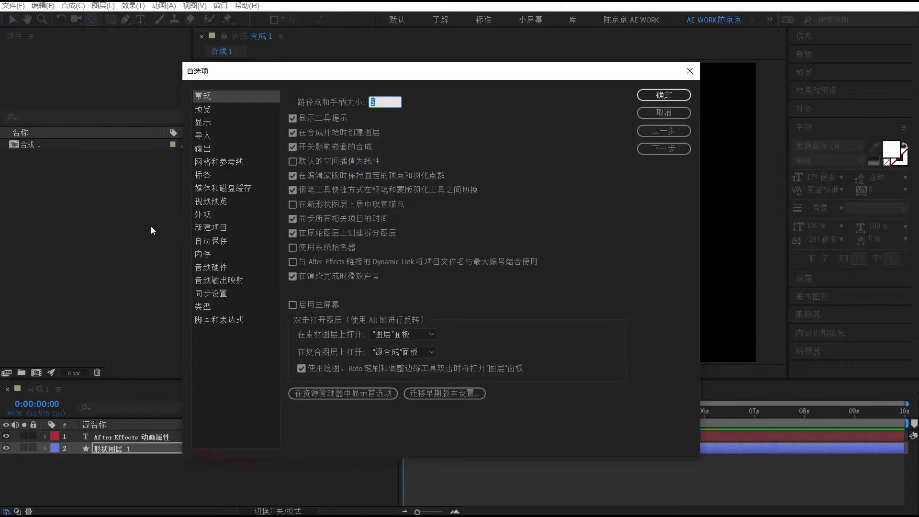
left_click_drag(352, 74, 355, 74)
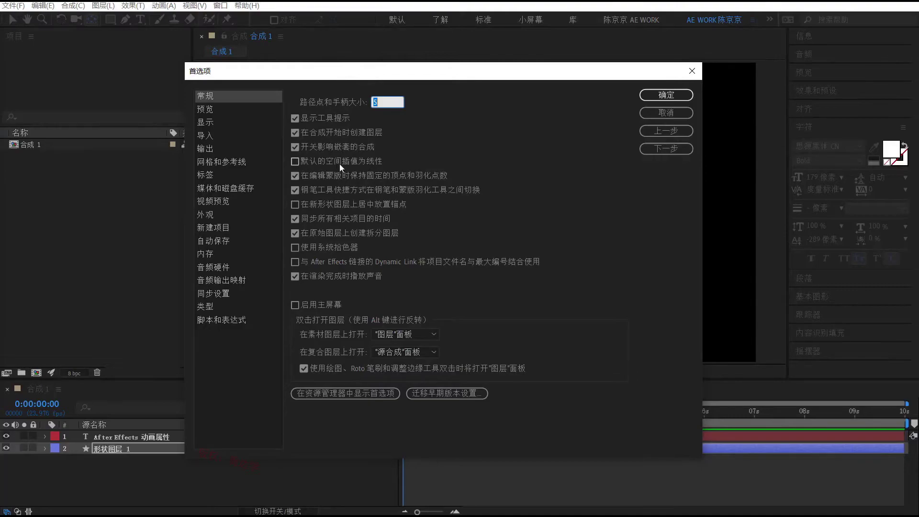
left_click(296, 163)
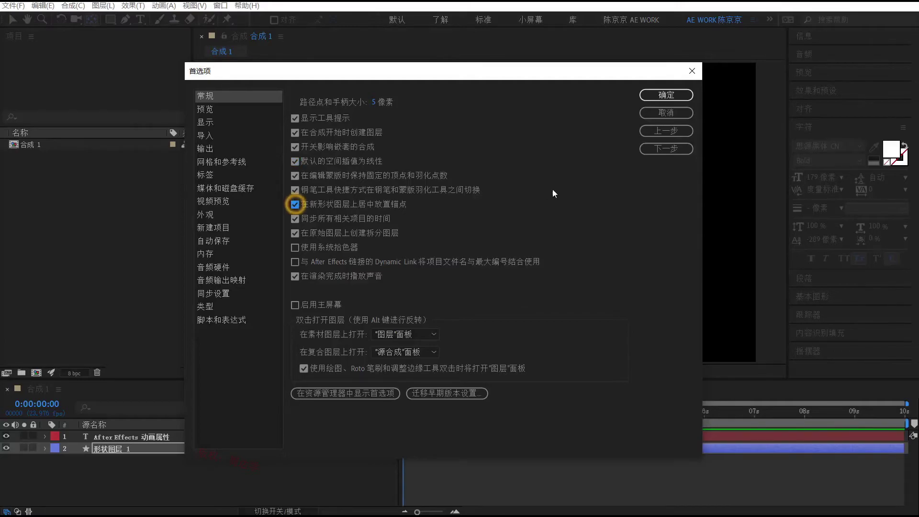
left_click(659, 94)
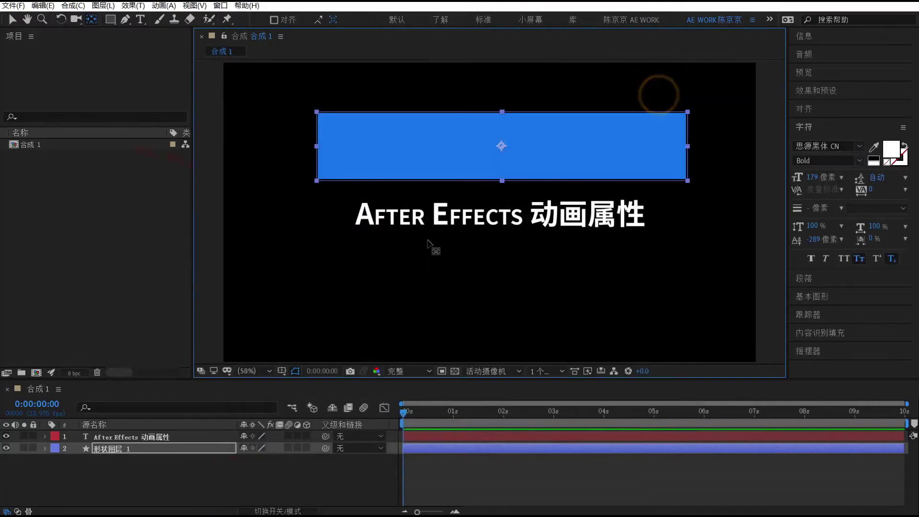
Delete the old blue rectangle shape layer
left_click(416, 144)
left_click(19, 22)
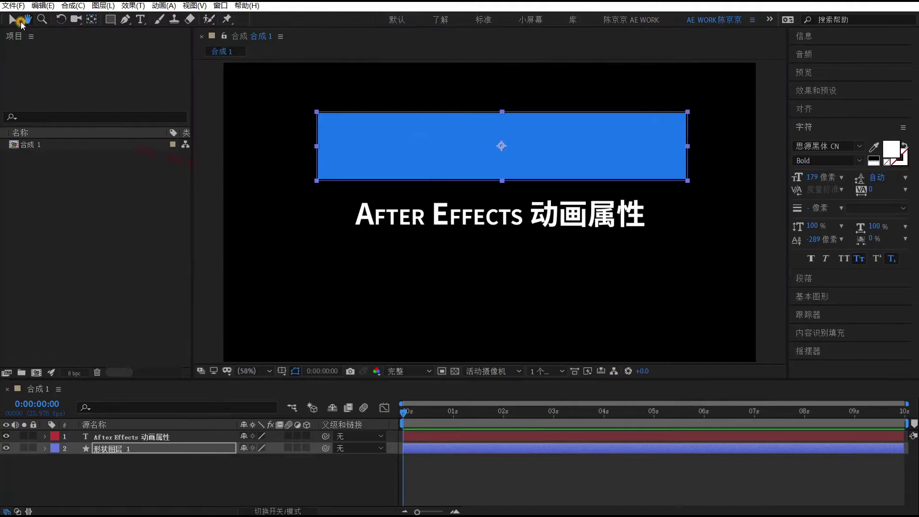
left_click_drag(430, 168, 426, 177)
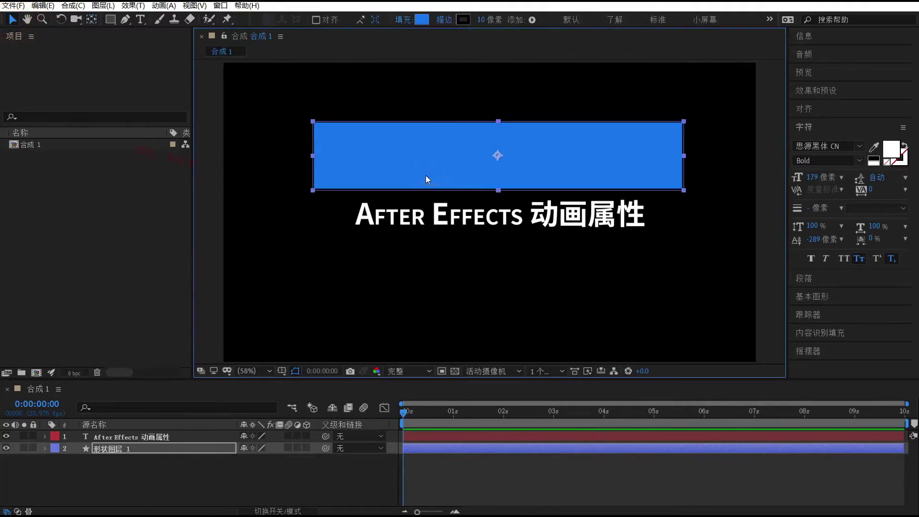
key("Delete")
Draw a new blue rectangle above the title and a blue star to its left, shifting the star's anchor
left_click(110, 19)
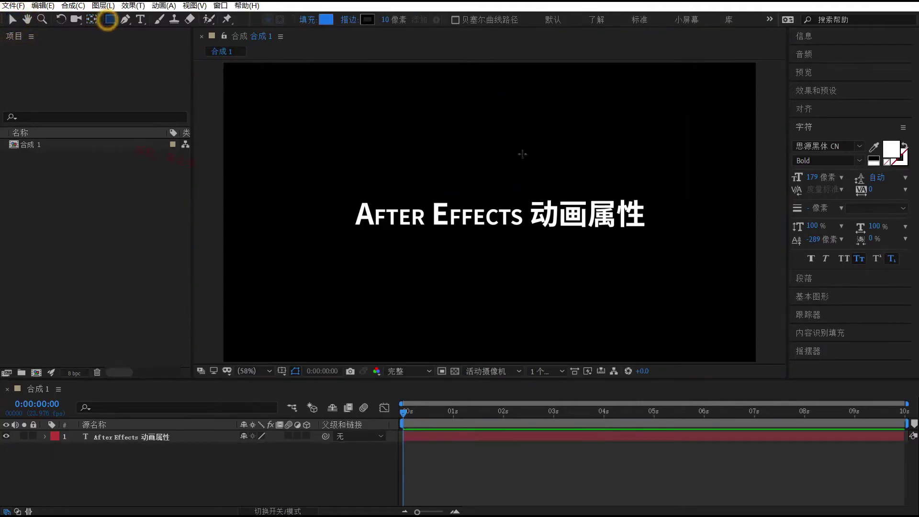
left_click_drag(496, 130, 552, 173)
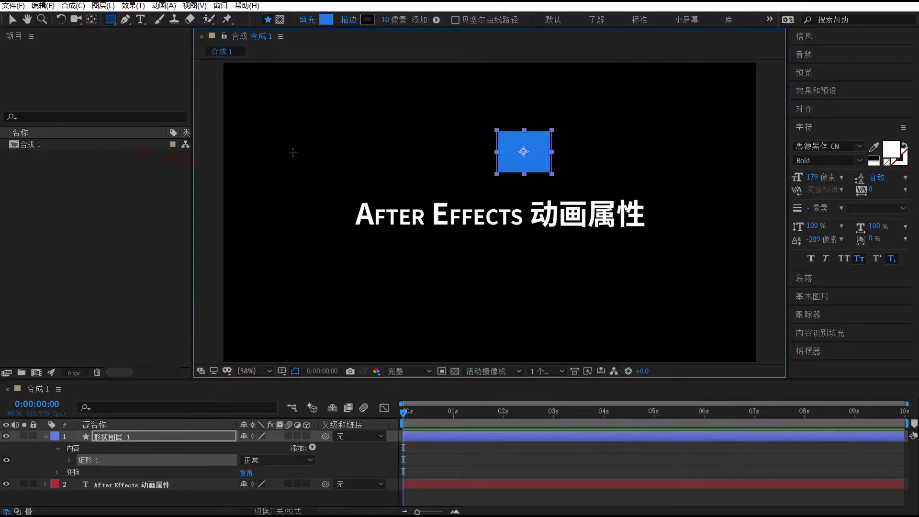
left_click_drag(114, 22, 160, 70)
left_click_drag(312, 224, 261, 166)
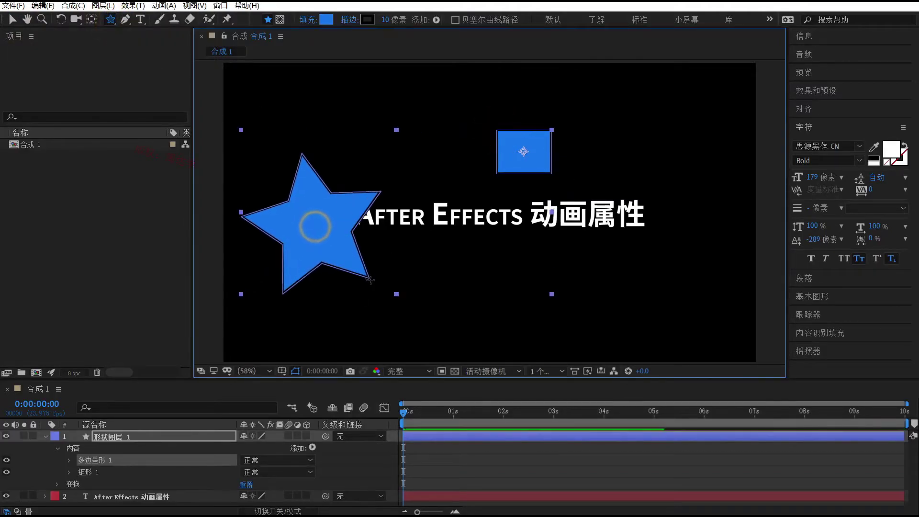
left_click(90, 21)
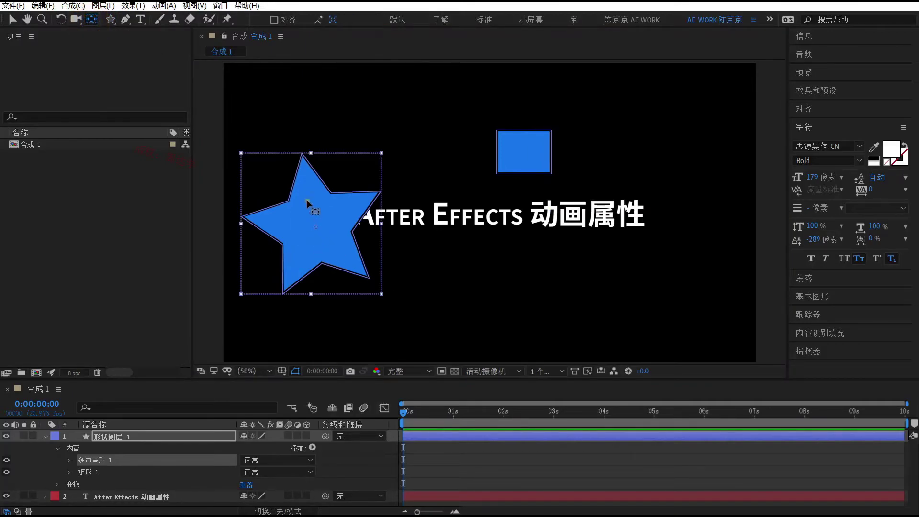
left_click_drag(308, 204, 311, 173)
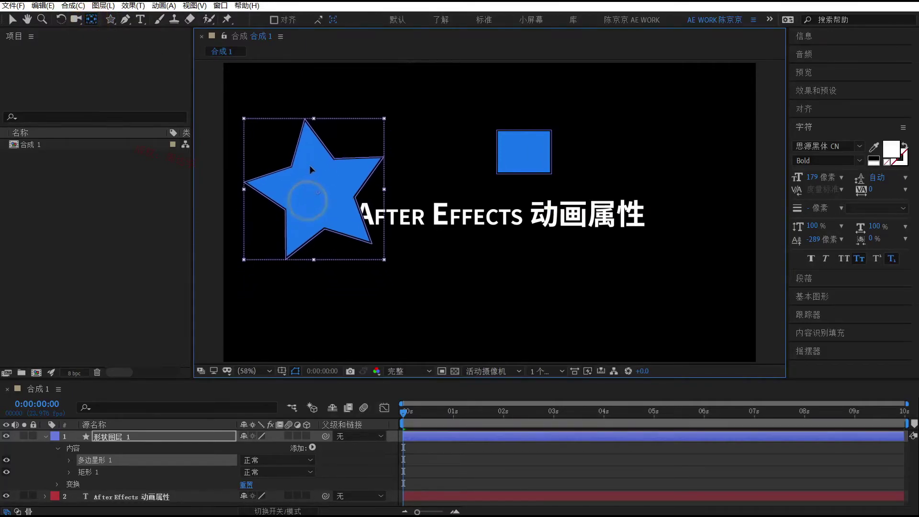
Move and stretch the rectangle into a wide, taller banner centred in the frame
left_click(12, 20)
mouse_move(513, 165)
left_mouse_down()
mouse_move(345, 204)
mouse_move(513, 191)
left_mouse_up()
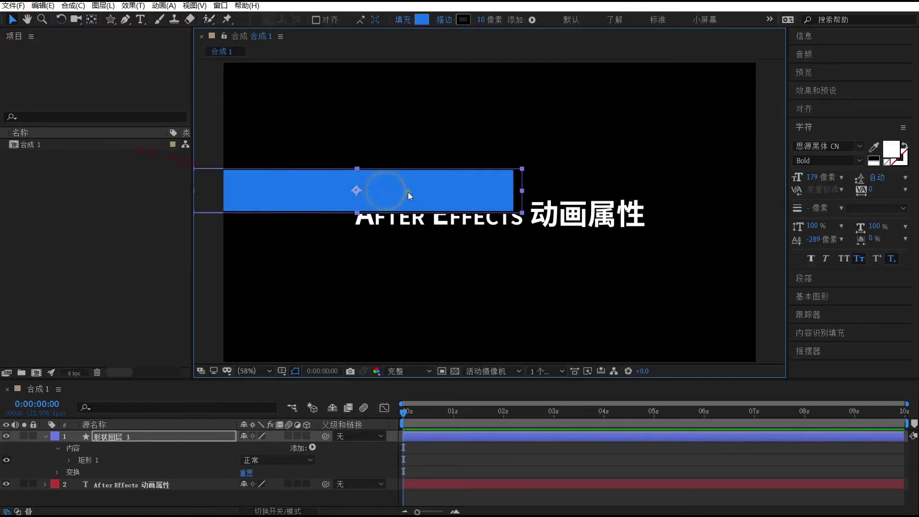
left_click_drag(408, 191, 547, 217)
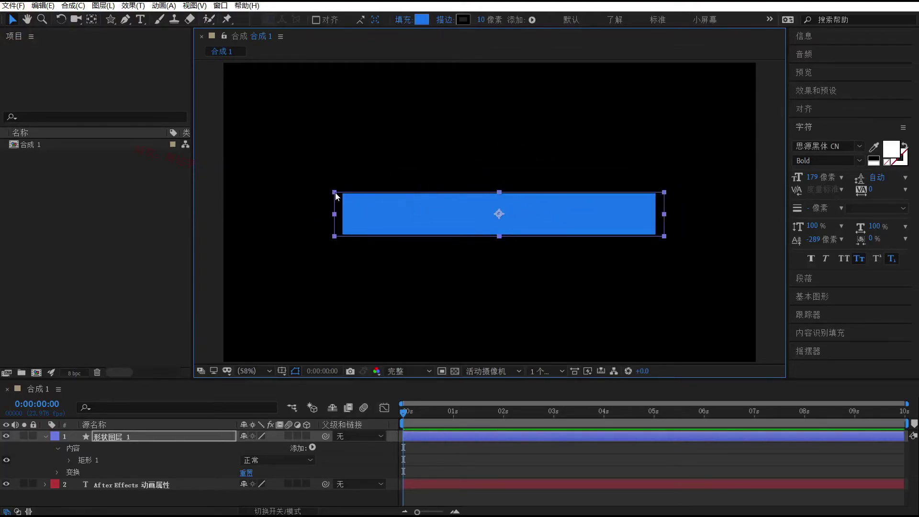
left_click_drag(335, 192, 323, 168)
left_click(399, 197)
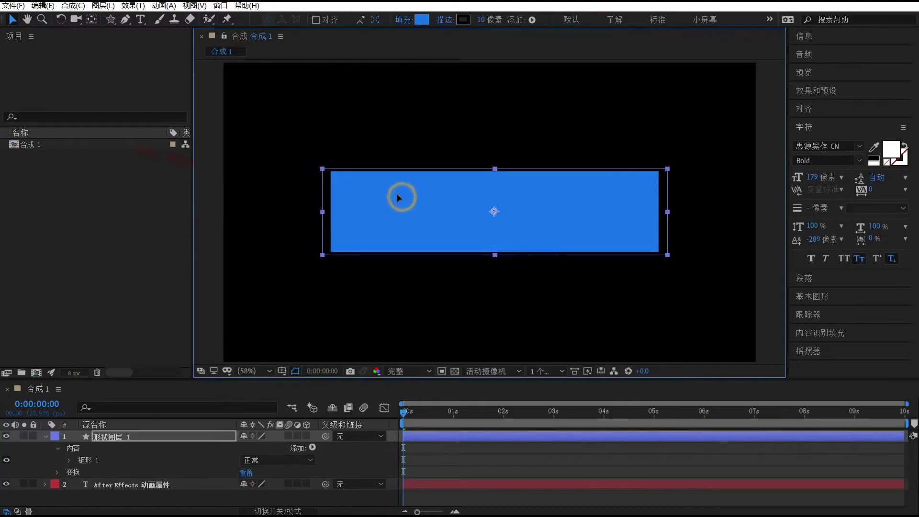
left_click(45, 436)
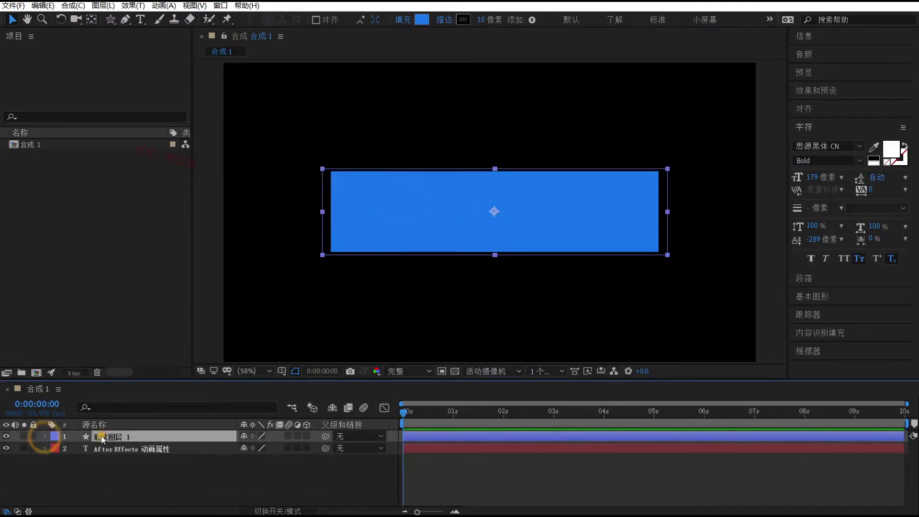
Place the shape layer below the text layer and nudge the banner slightly right and down
left_click_drag(100, 436, 135, 463)
left_click_drag(451, 185, 455, 188)
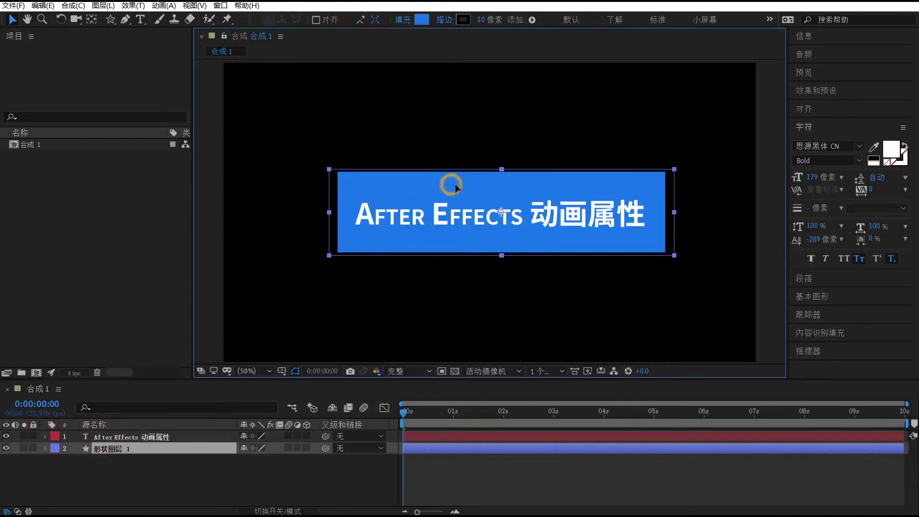
left_click(497, 139)
left_click(482, 214)
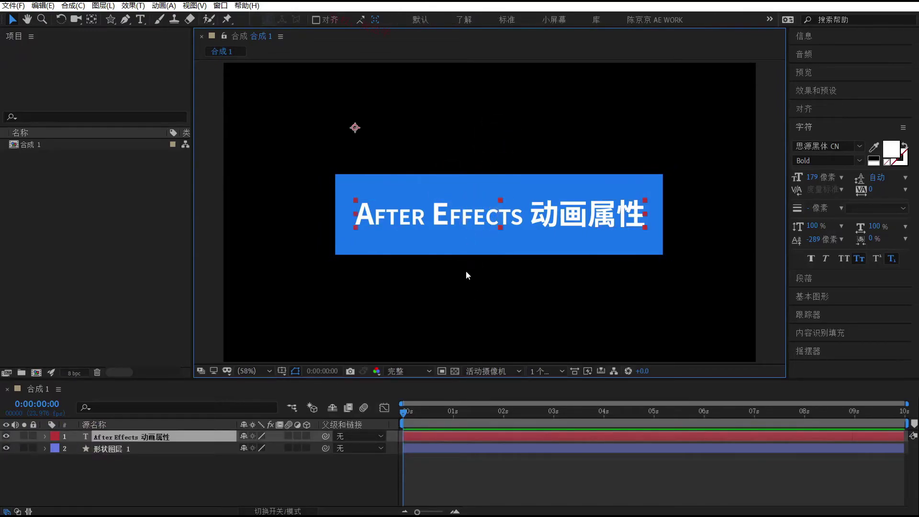
left_click(446, 111)
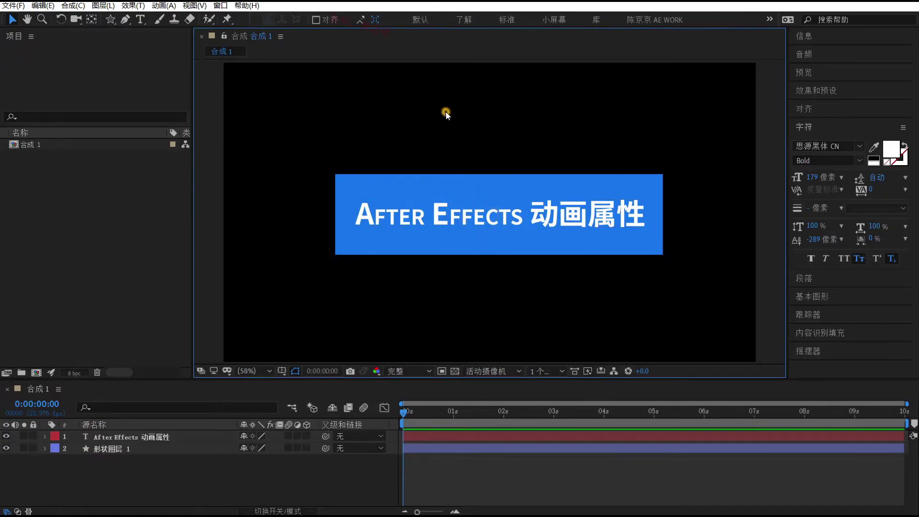
left_click(441, 186)
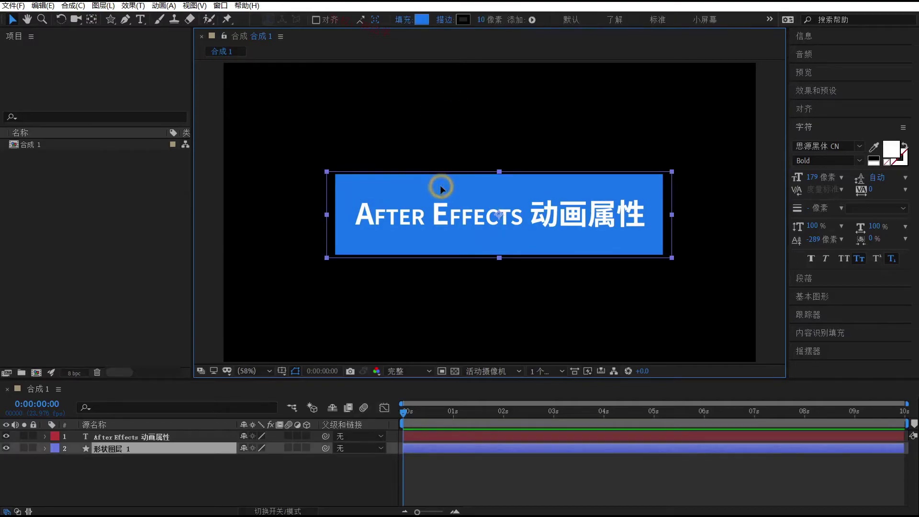
left_click(44, 448)
Keyframe the banner's position at 0 s with it pushed above the frame (992.9, −177.7)
left_click(56, 461)
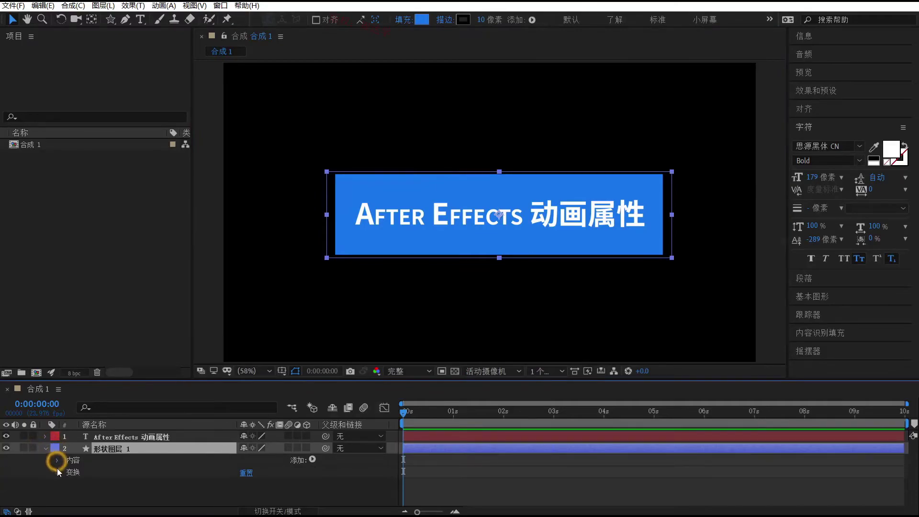
left_click(57, 471)
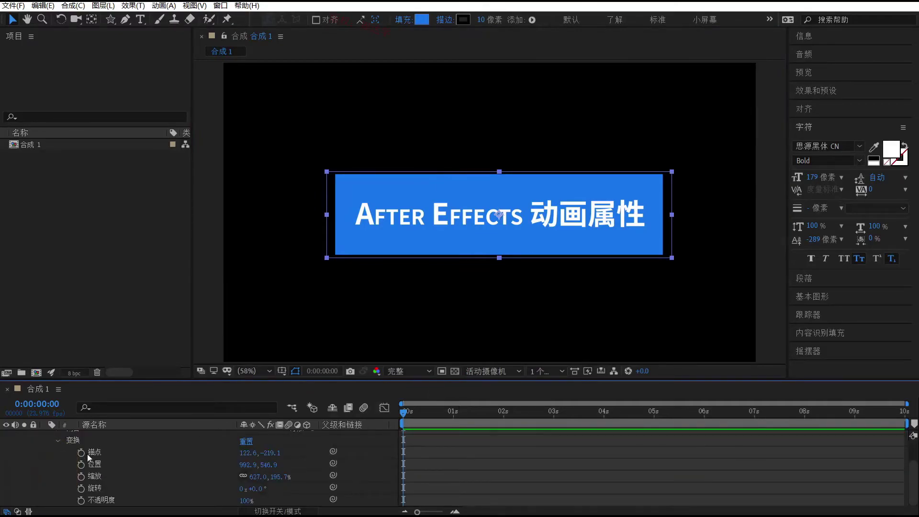
left_click(81, 464)
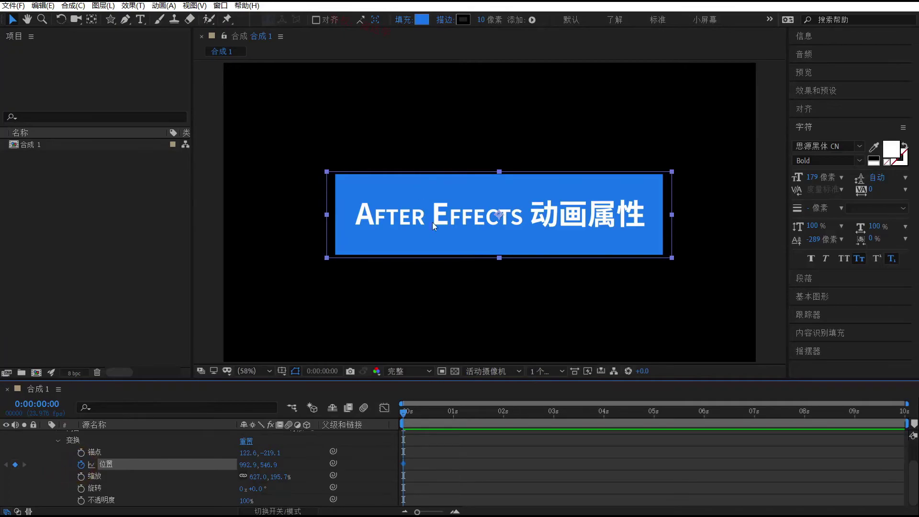
left_click_drag(444, 246, 442, 153)
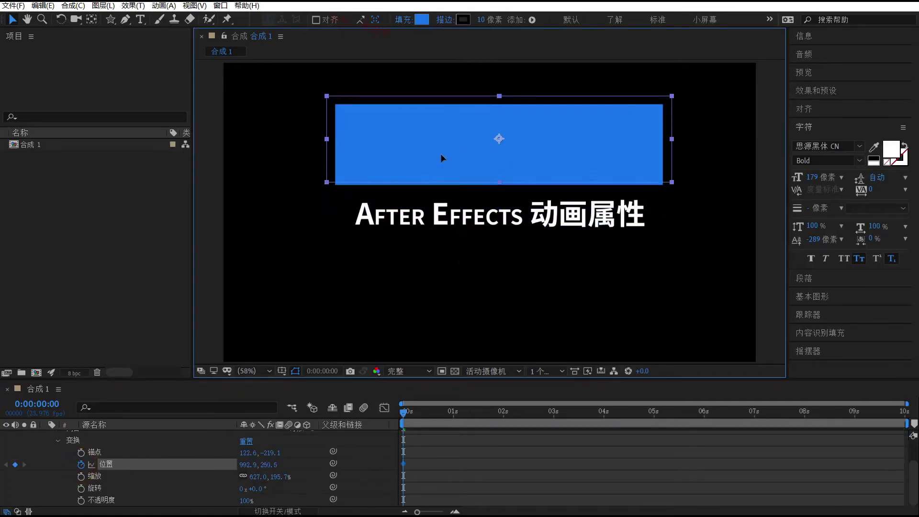
left_click_drag(442, 153, 445, 48)
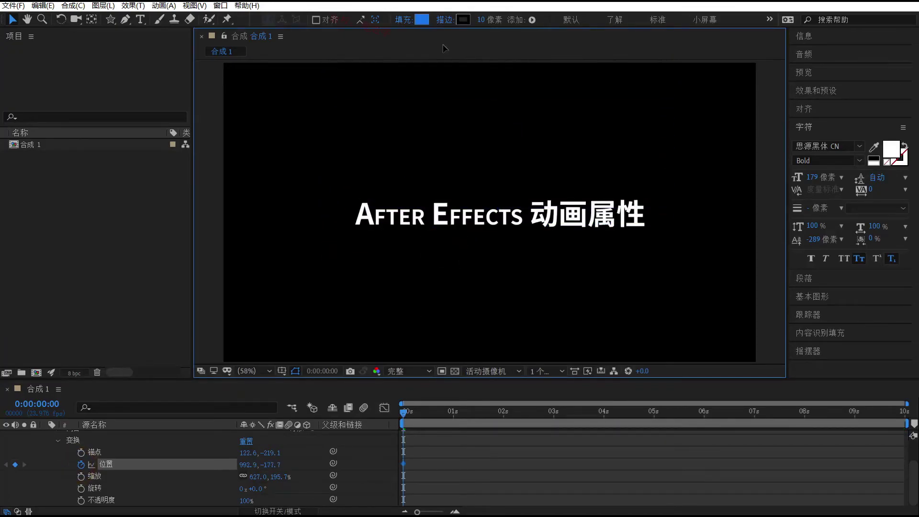
At 1 s, return the banner's position to 992.9, 537.3 and fit the composition in view
left_click_drag(405, 420, 453, 416)
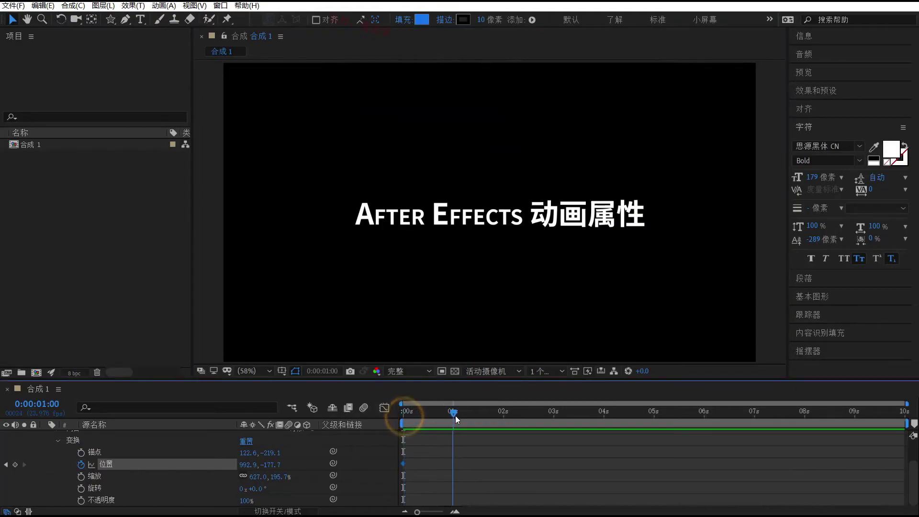
left_click_drag(246, 465, 679, 445)
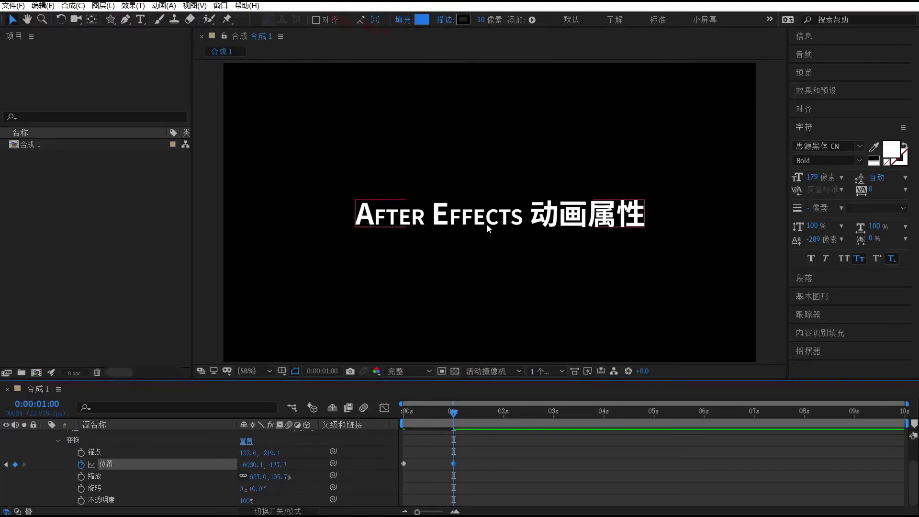
scroll(498, 213, "down", 3)
scroll(497, 214, "down", 4)
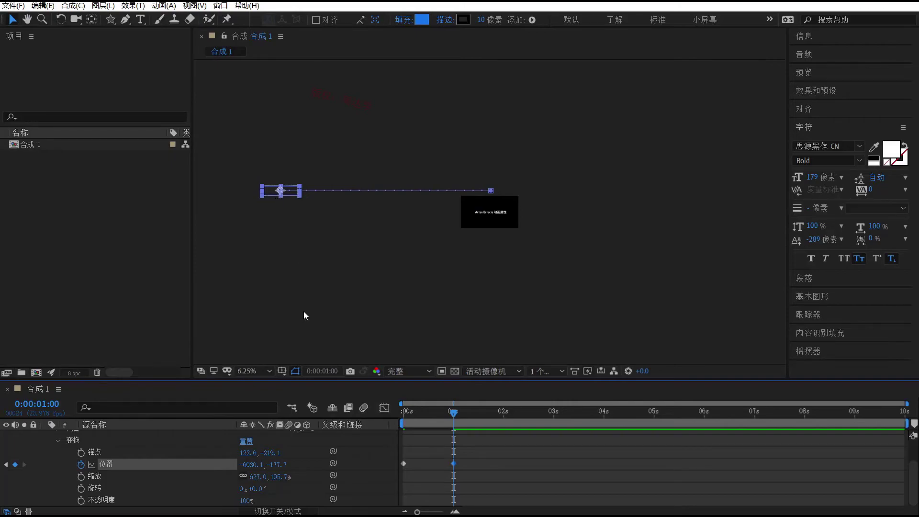
key("ctrl+z")
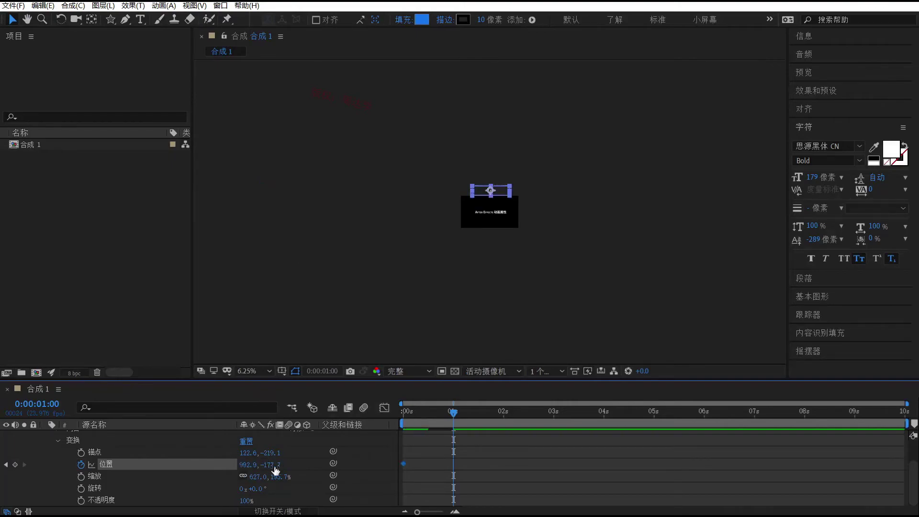
left_click_drag(268, 464, 440, 452)
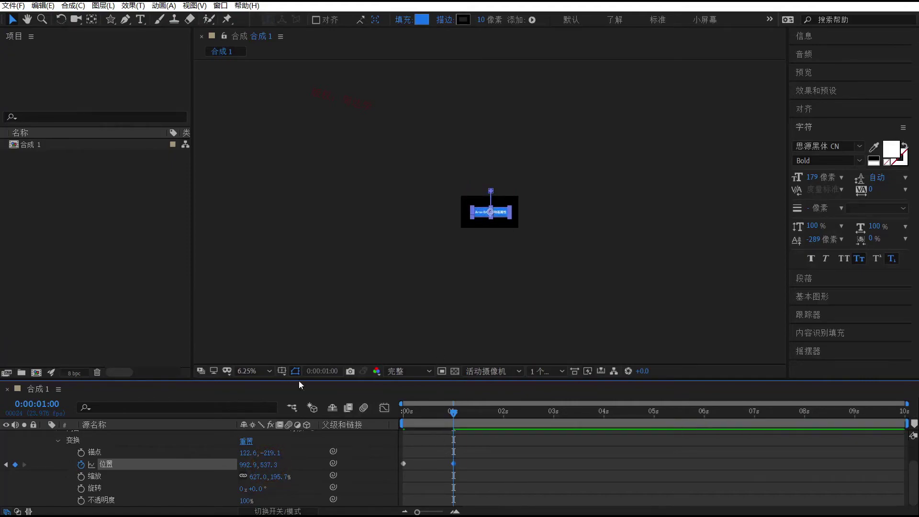
left_click(256, 371)
left_click(256, 382)
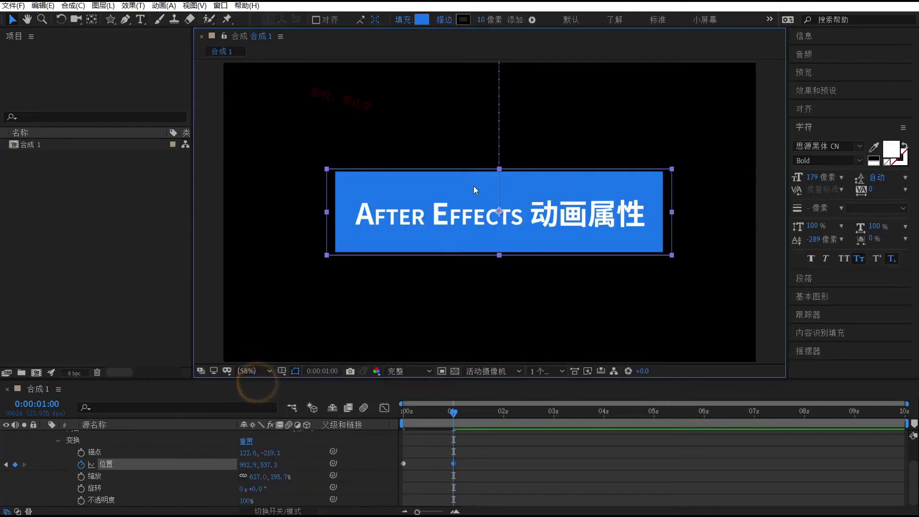
left_click(453, 412)
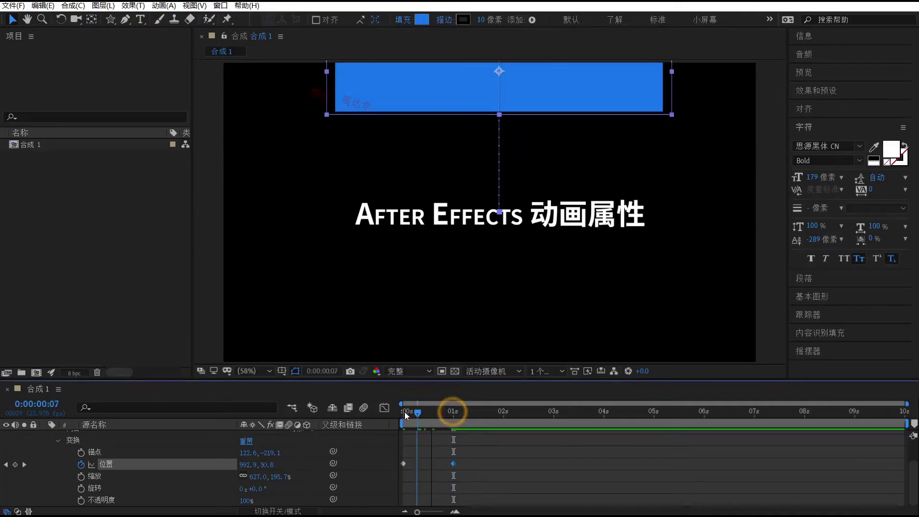
left_click_drag(454, 412, 387, 412)
scroll(113, 449, "up", 2)
Keyframe the title at 475.2, 855.7 below the frame at 0 s, rising to 475.2, 198.7 at 1 s
left_click(113, 437)
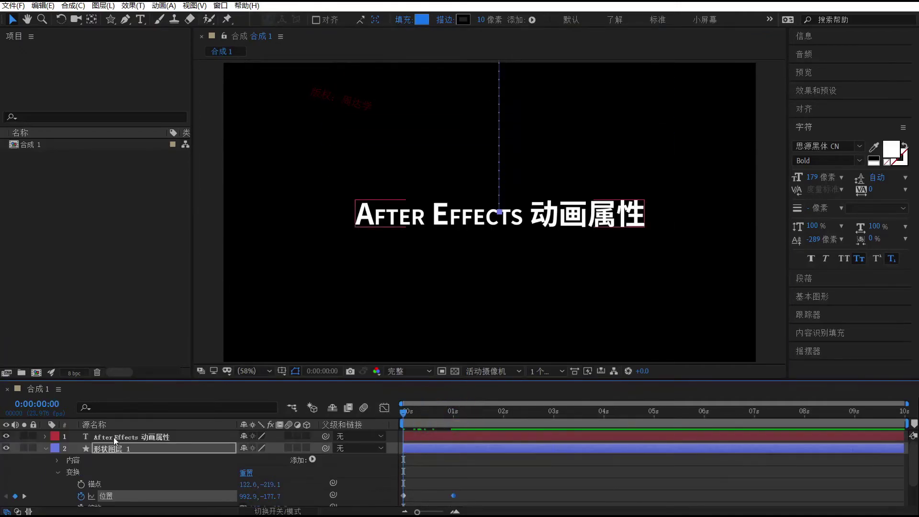
left_click(45, 435)
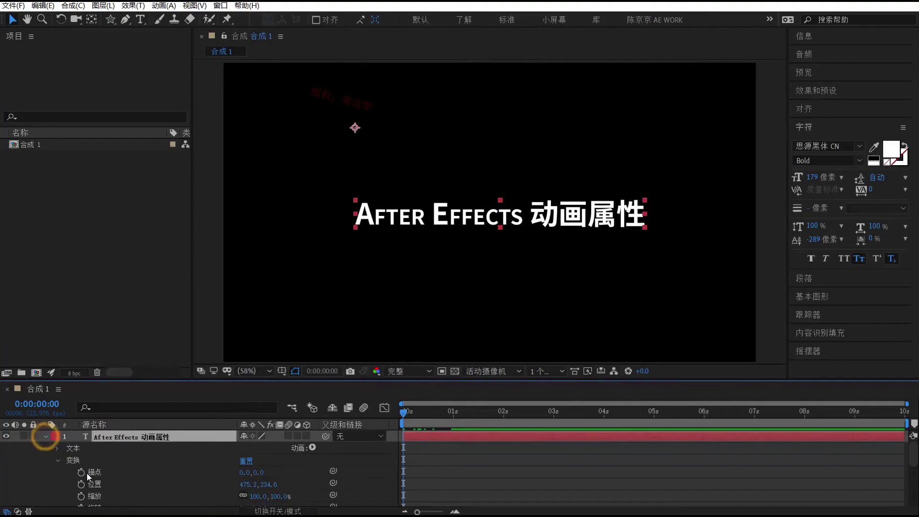
left_click(81, 484)
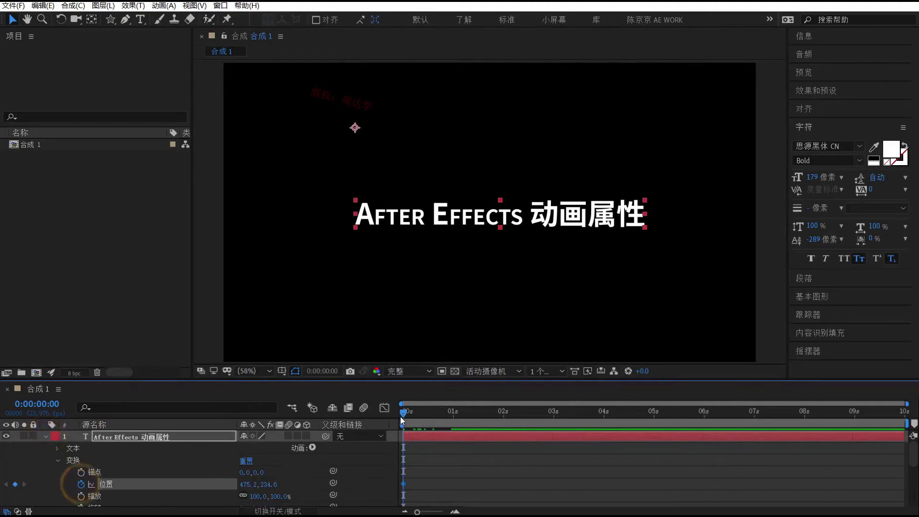
left_click_drag(463, 213, 468, 401)
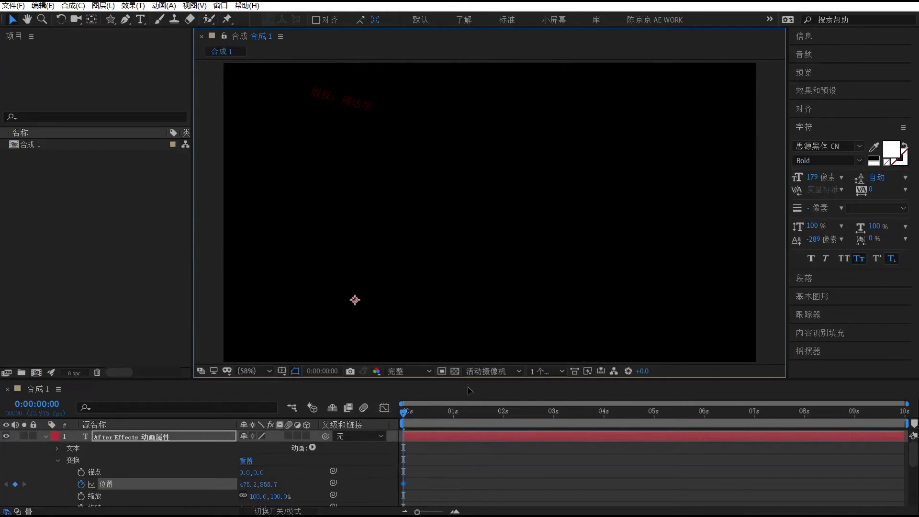
left_click_drag(405, 416, 453, 415)
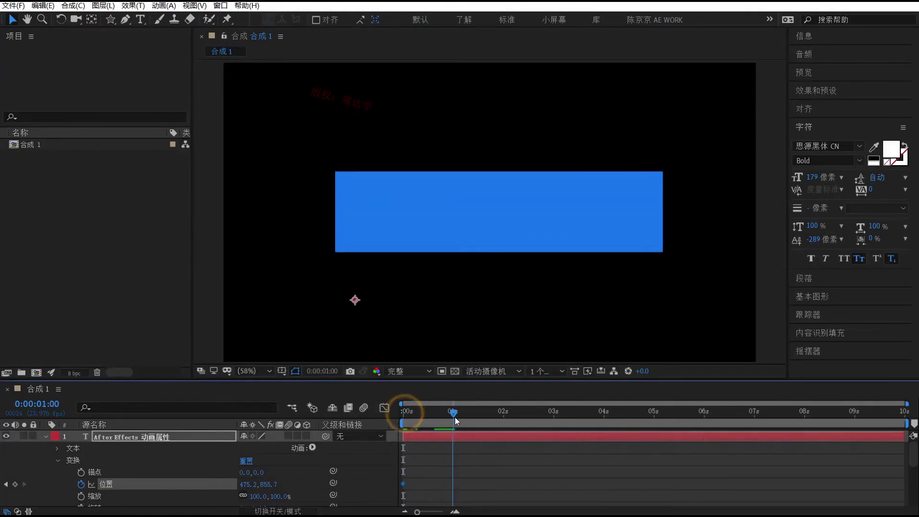
mouse_move(267, 485)
left_mouse_down()
mouse_move(225, 485)
mouse_move(288, 479)
mouse_move(189, 483)
left_mouse_up()
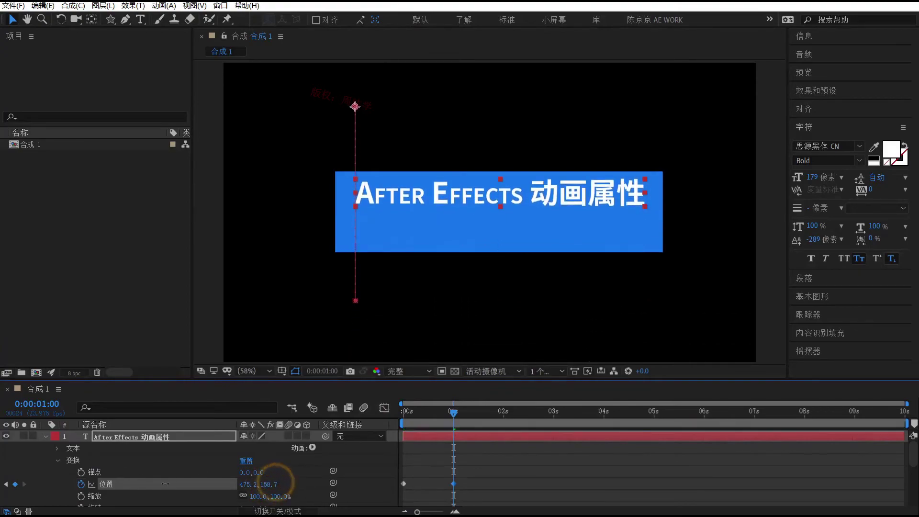
Preview the title's entrance from the start of the timeline
left_click(486, 461)
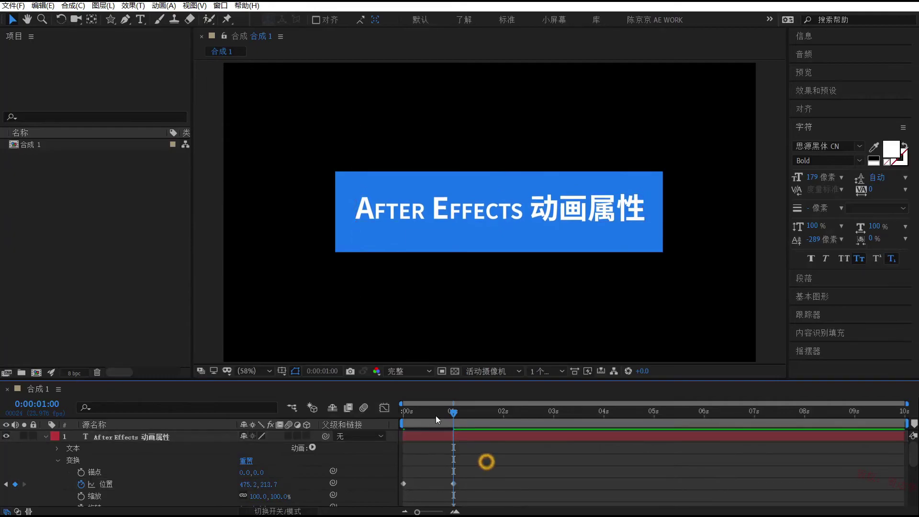
left_click_drag(440, 413, 347, 415)
key("space")
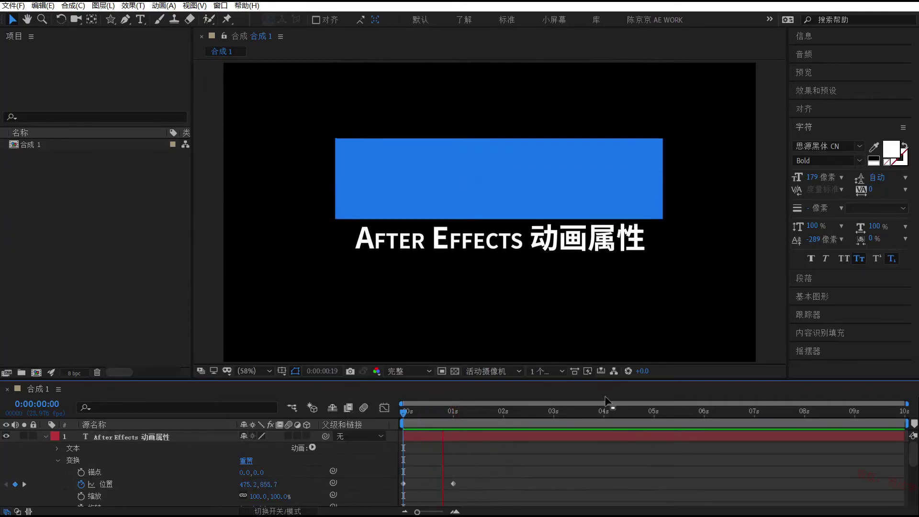
key("space")
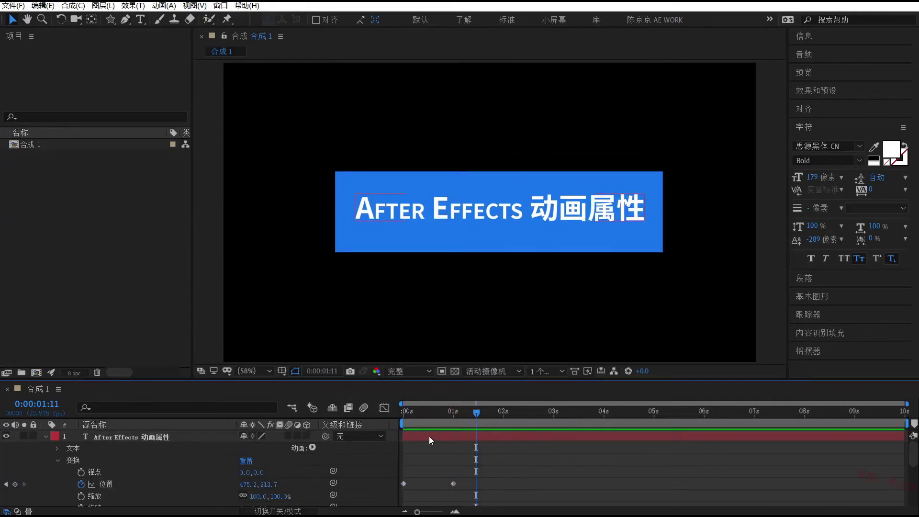
Drag the title's 1 s position keyframe to 0:00:00:07 and preview the faster entrance
left_click(403, 484)
left_click(453, 484)
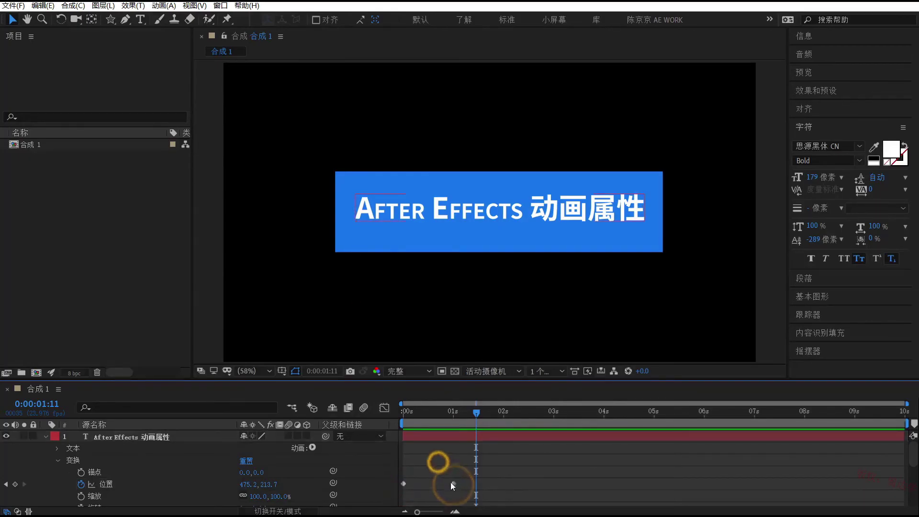
left_click_drag(453, 484, 417, 483)
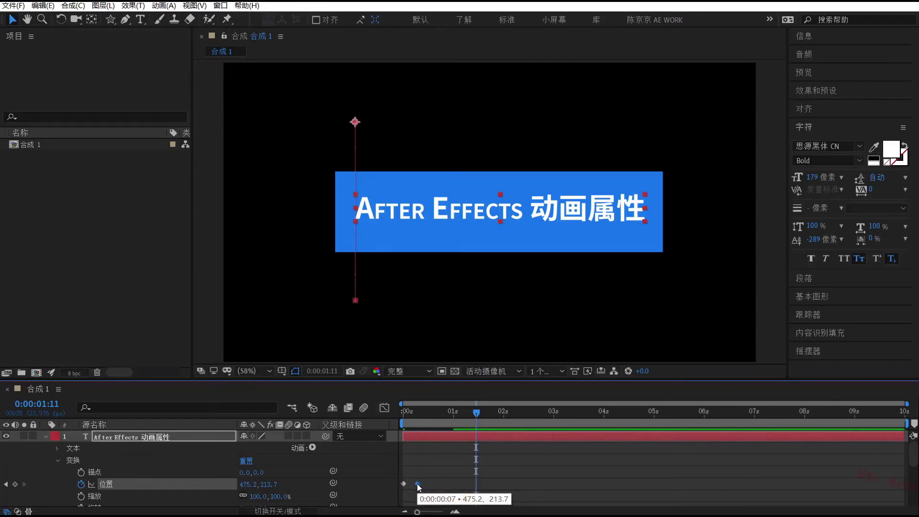
left_click_drag(425, 412, 405, 411)
left_click(511, 482)
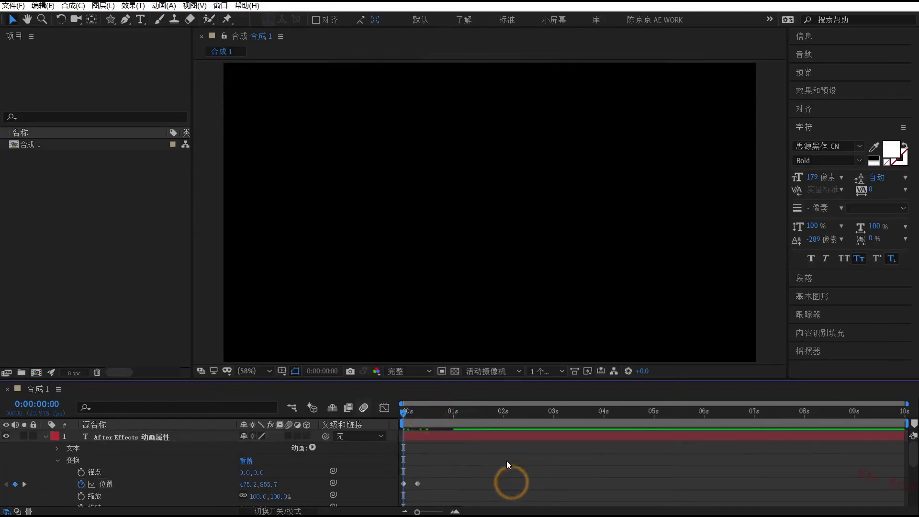
key("space")
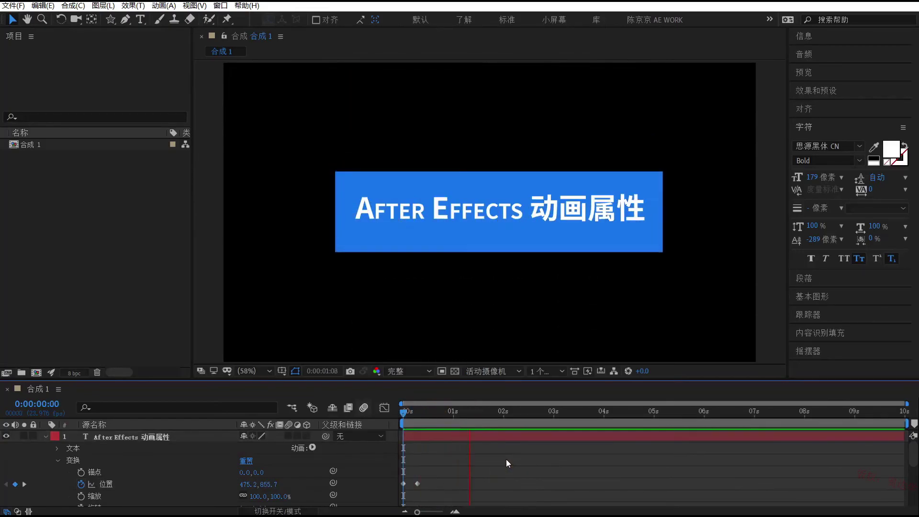
key("space")
left_click_drag(417, 484, 453, 484)
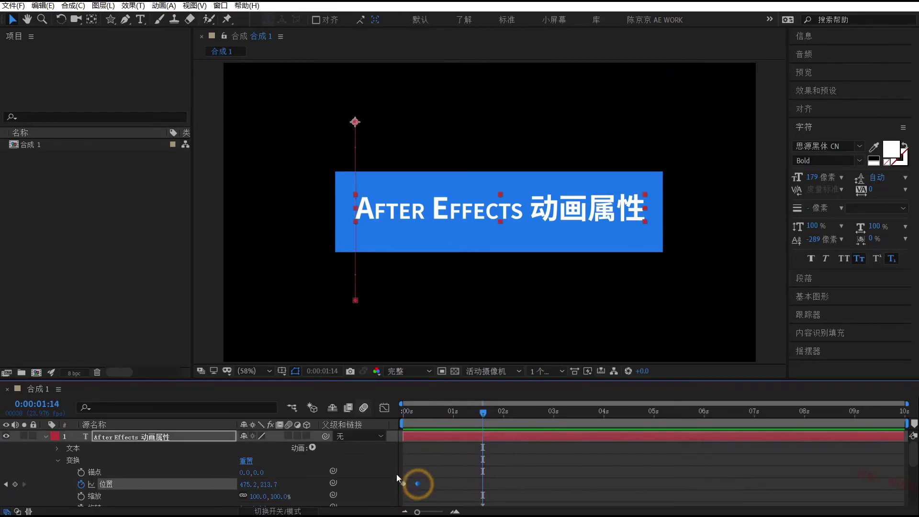
scroll(432, 475, "down", 2)
left_click(453, 463)
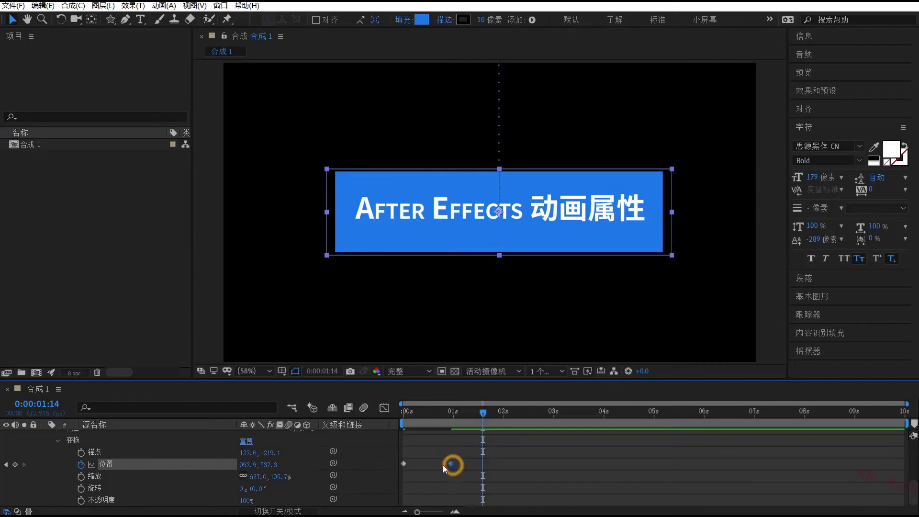
Move the banner's arrival Position keyframe from 1s to about 0:00:00:12
left_click_drag(453, 465, 428, 464)
left_click(405, 464)
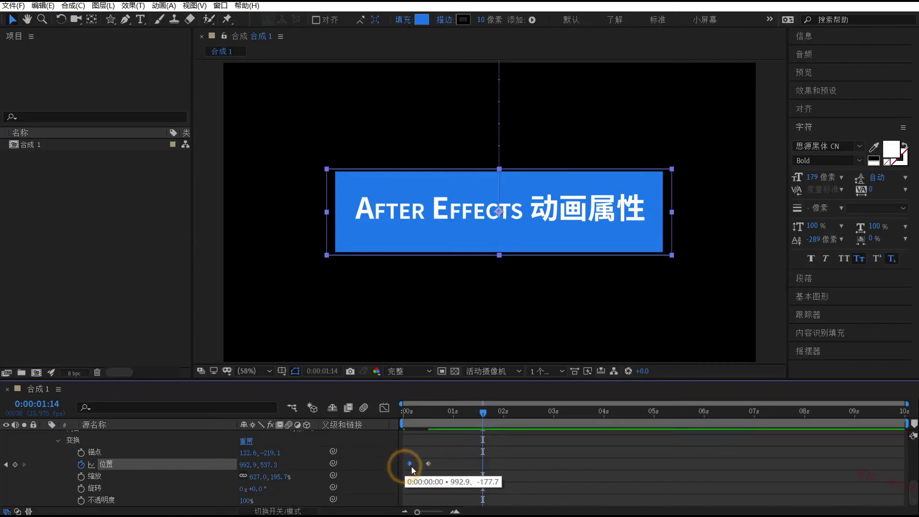
left_click_drag(426, 412, 375, 412)
left_click(498, 453)
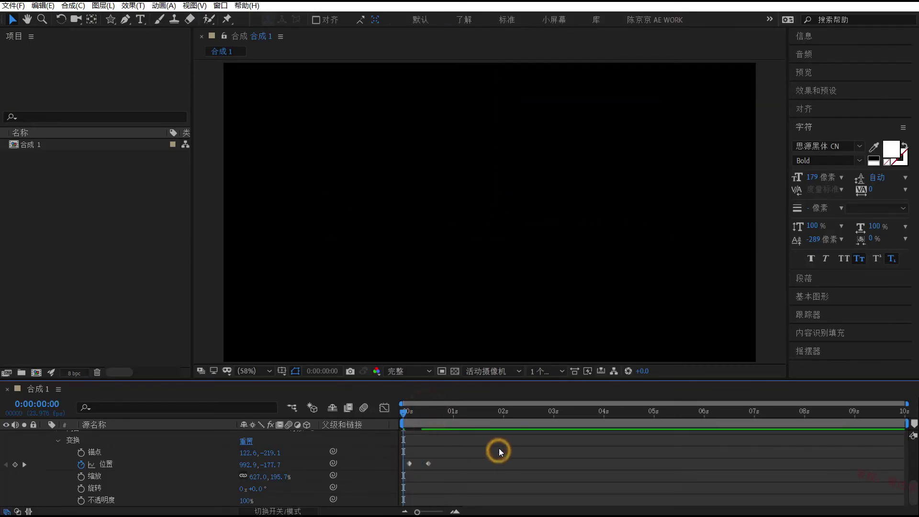
Preview both layers animating in, then select the title layer near the one-second mark
key("space")
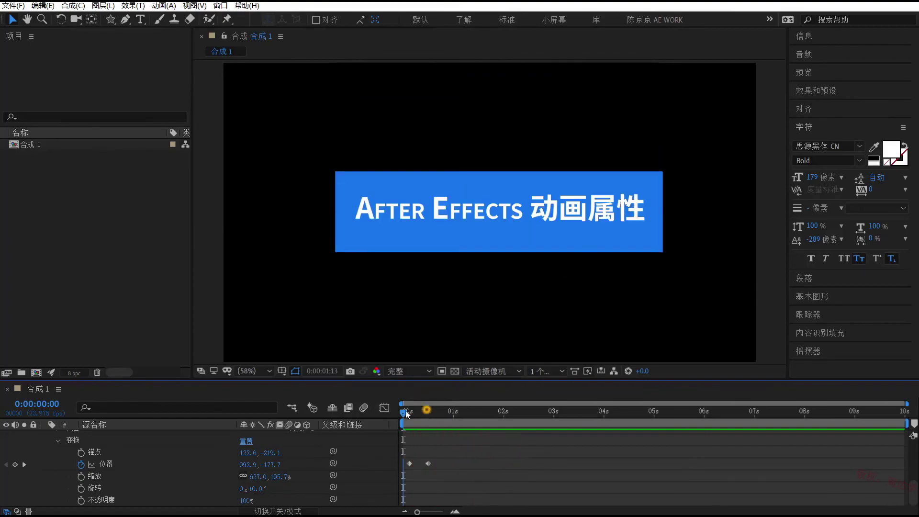
left_click(434, 413)
left_click(452, 424)
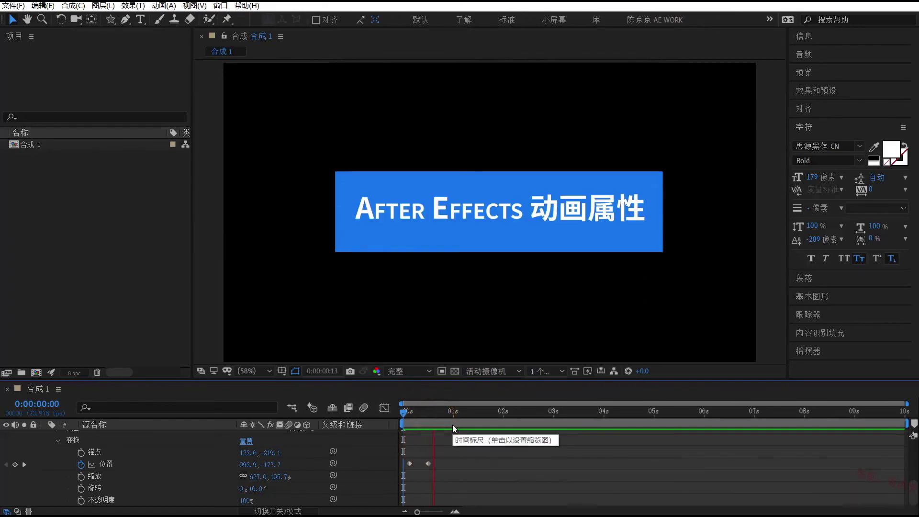
left_click(449, 433)
scroll(182, 479, "up", 3)
scroll(182, 478, "up", 1)
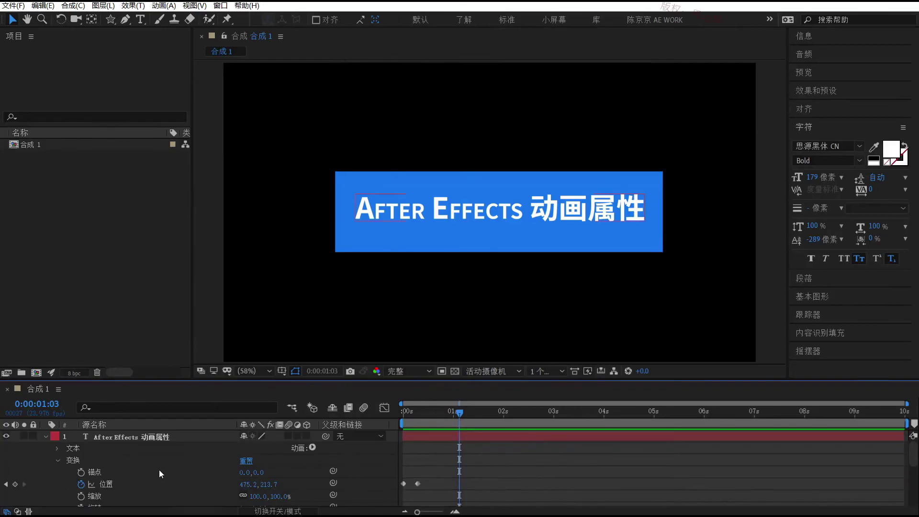
mouse_move(437, 414)
left_mouse_down()
mouse_move(401, 412)
mouse_move(418, 418)
left_mouse_up()
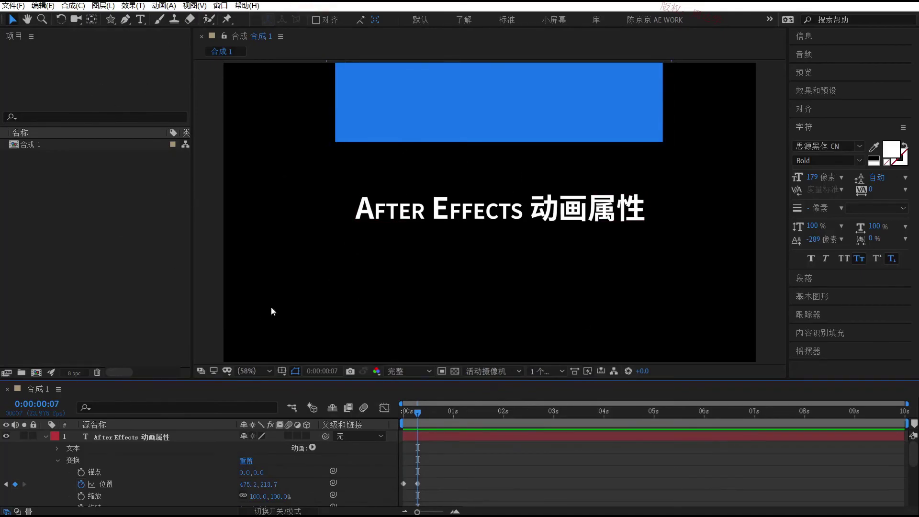
left_click_drag(423, 412, 431, 413)
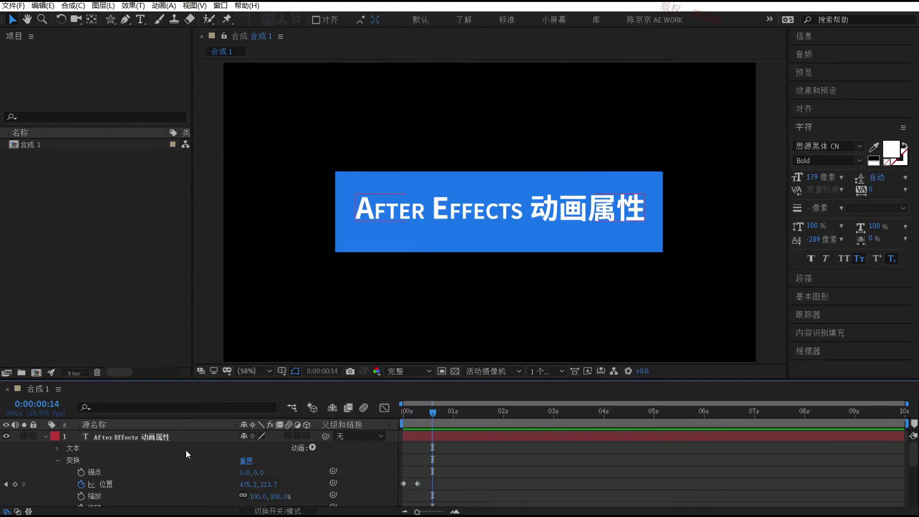
At 0:00:00:14, slide the title left to Position X -1181.0, fully off-screen
left_click(121, 437)
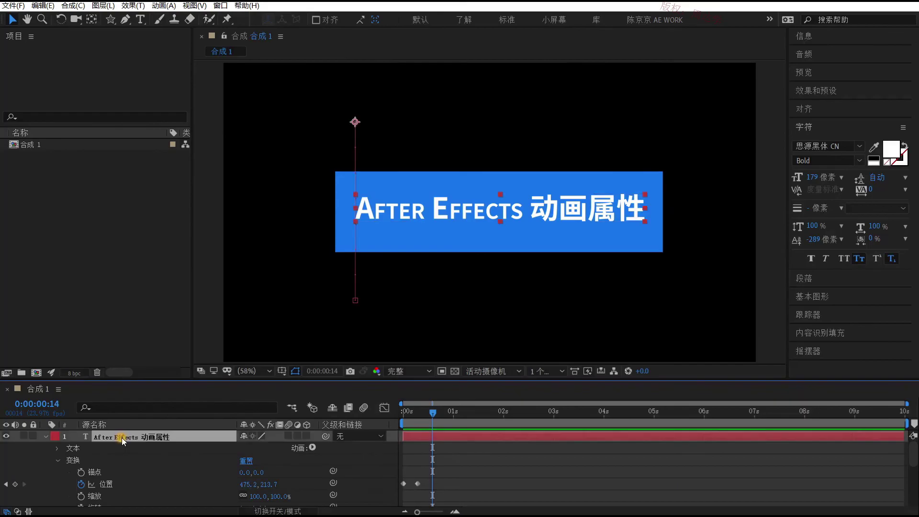
left_click(476, 214)
left_click_drag(476, 214, 331, 215)
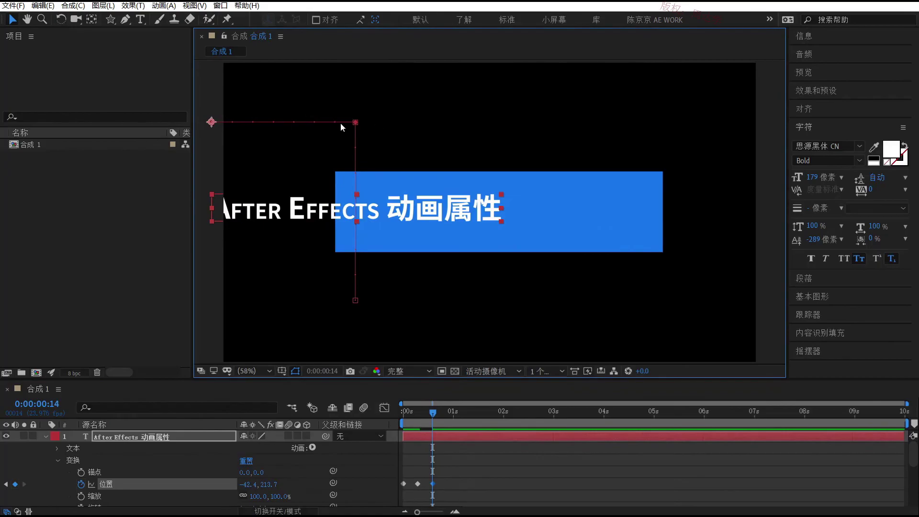
left_click_drag(452, 212, 125, 216)
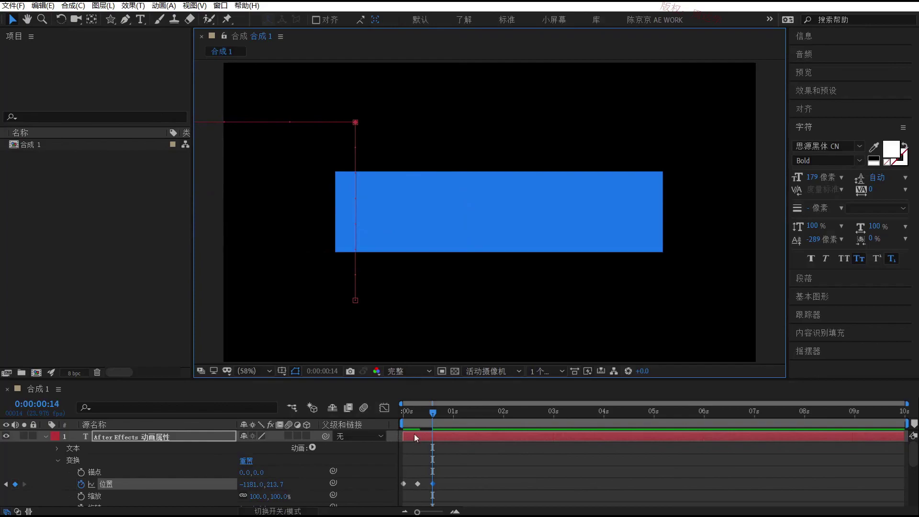
left_click_drag(421, 414, 403, 414)
Preview the title's exit, then move its off-screen Position keyframe to 2 seconds
key("space")
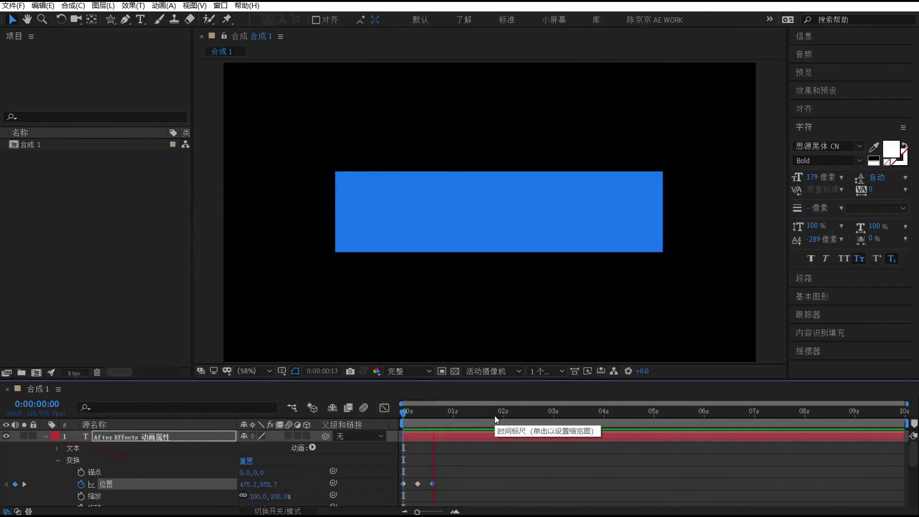
left_click(441, 410)
left_click_drag(432, 483, 504, 484)
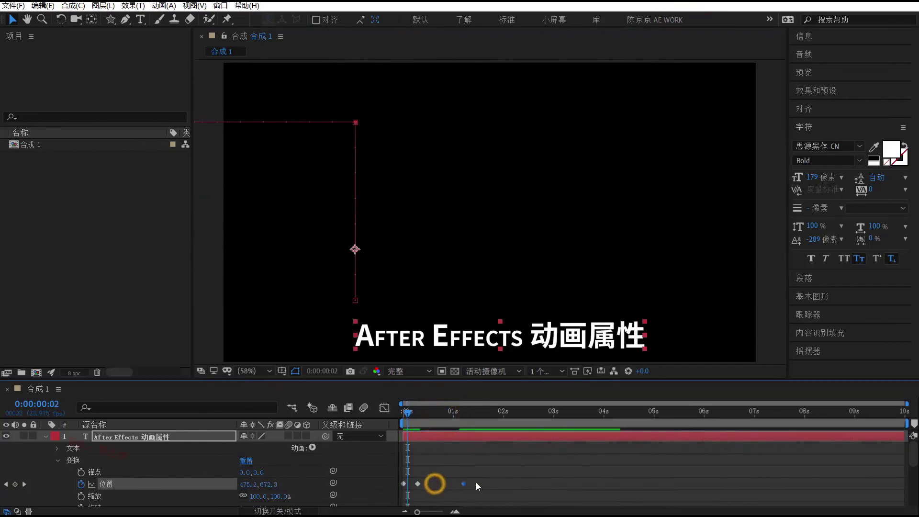
left_click_drag(414, 412, 403, 411)
Preview the revised animation, then select the blue banner layer and reveal its Transform properties
left_click(504, 448)
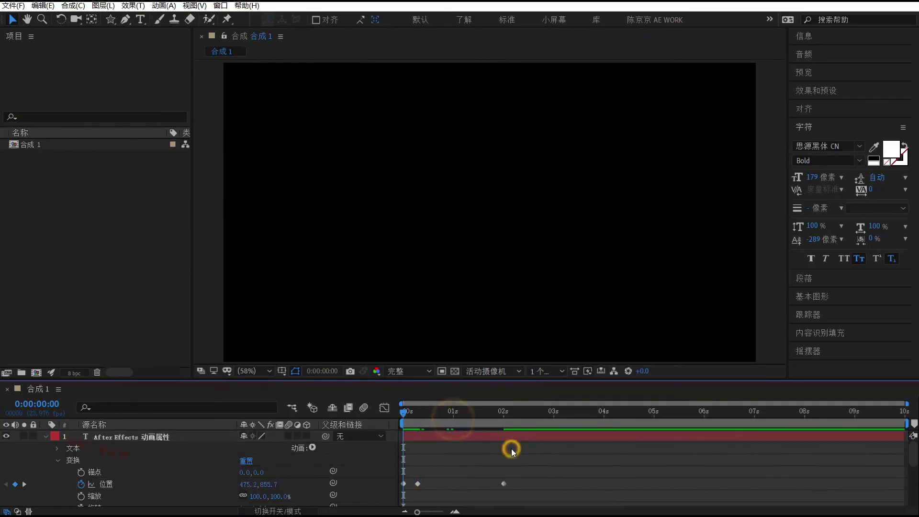
key("space")
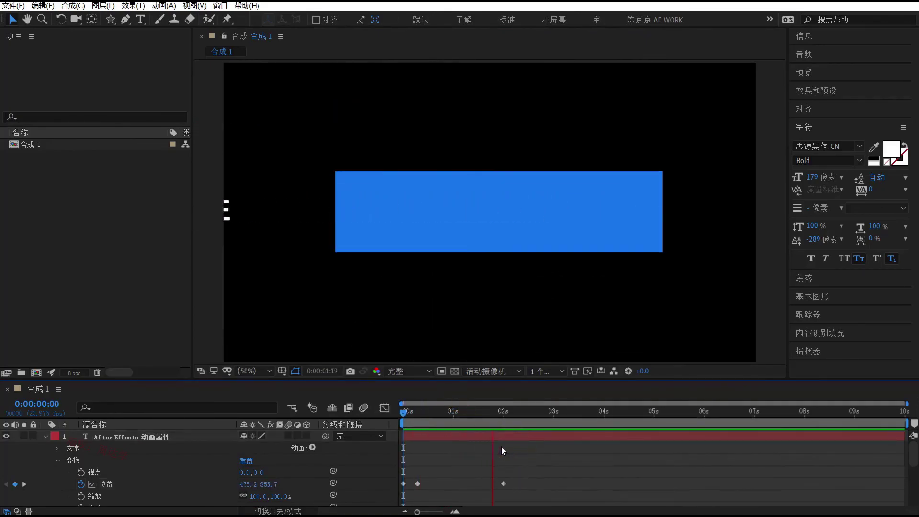
left_click_drag(495, 417, 420, 415)
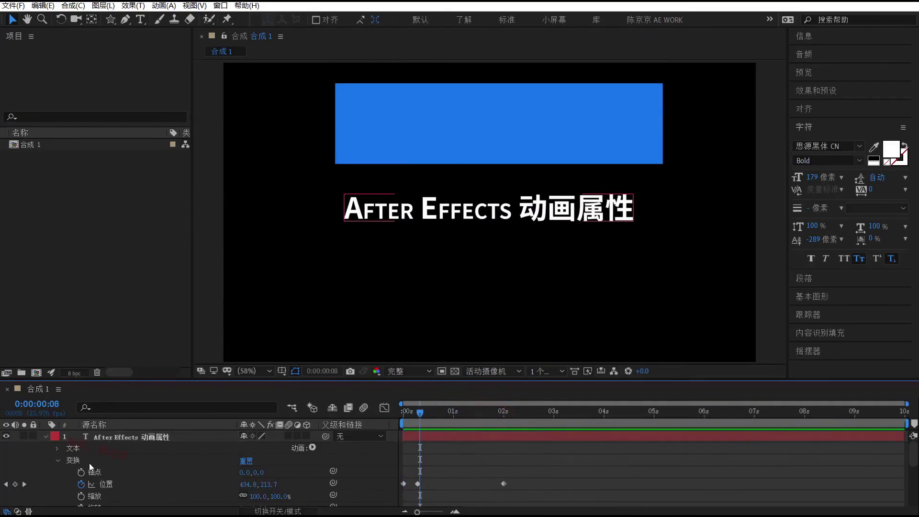
scroll(166, 456, "down", 3)
left_click(165, 457)
scroll(145, 466, "down", 2)
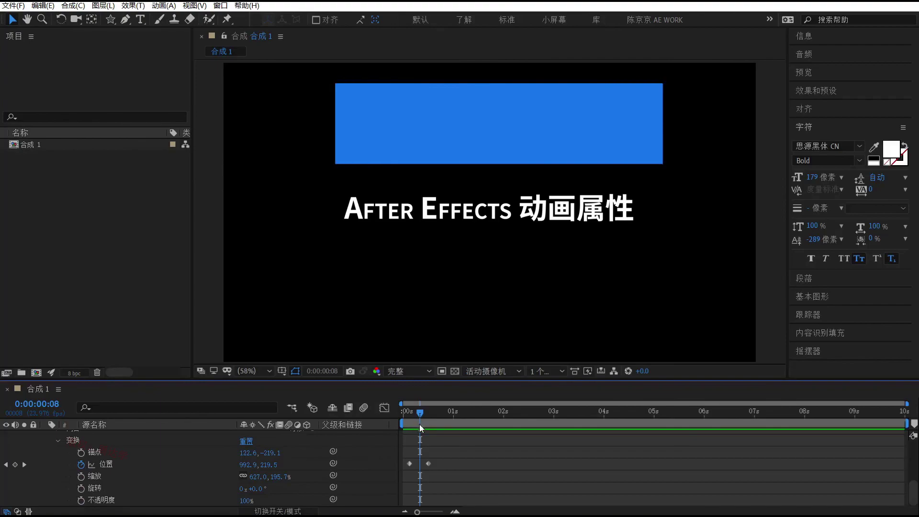
left_click(409, 463)
left_click(427, 462)
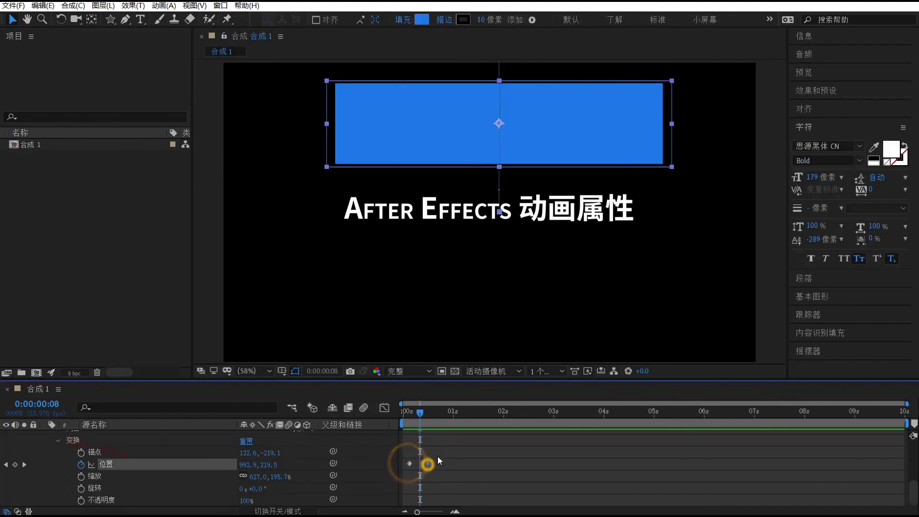
mouse_move(420, 412)
left_mouse_down()
mouse_move(402, 415)
mouse_move(496, 423)
left_mouse_up()
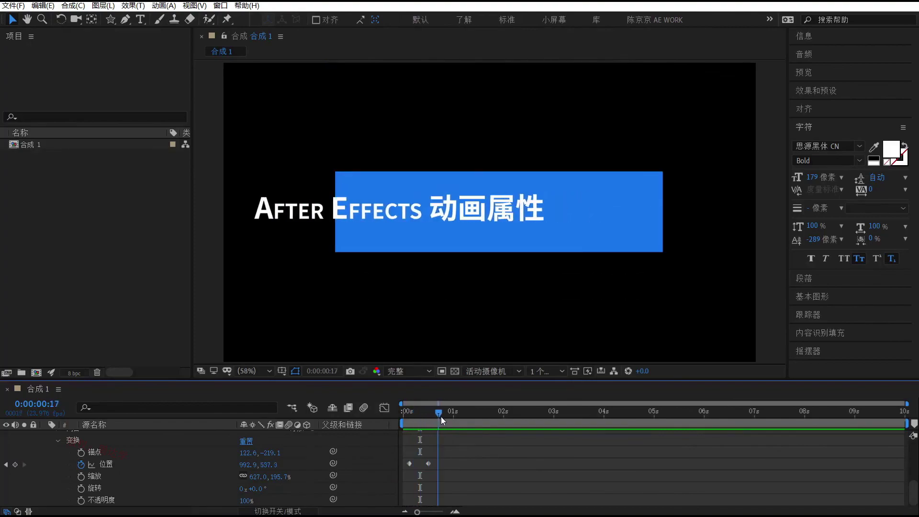